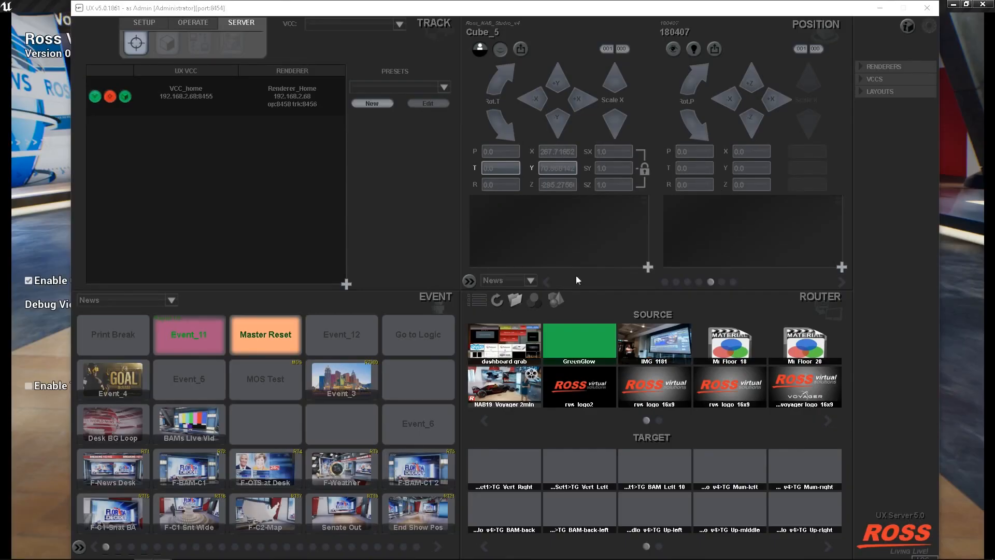
- Move the control window clear of the studio preview and add the desk_5a_2 object from Ross_NAB_Studio_v4 to the News items
drag(719, 15, 741, 232)
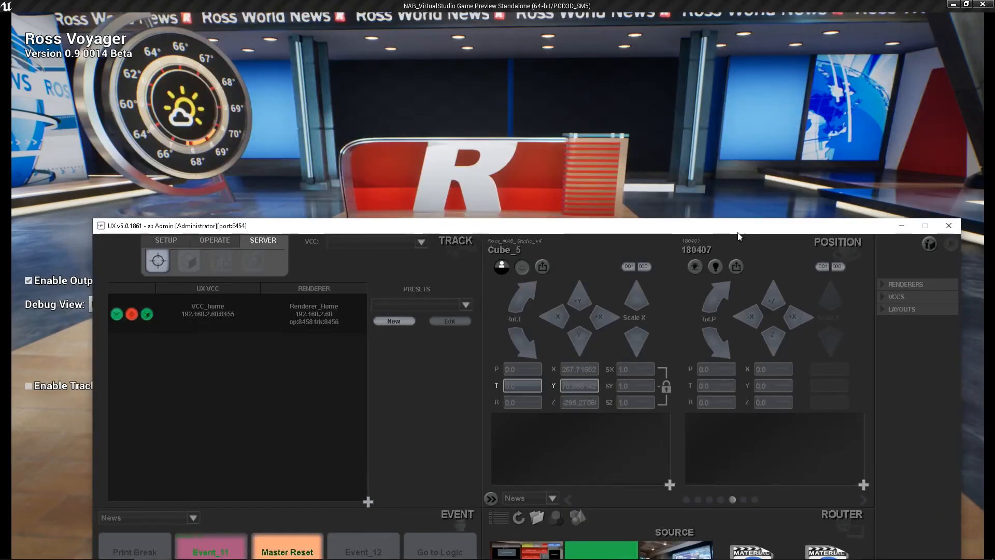
drag(642, 232, 610, 262)
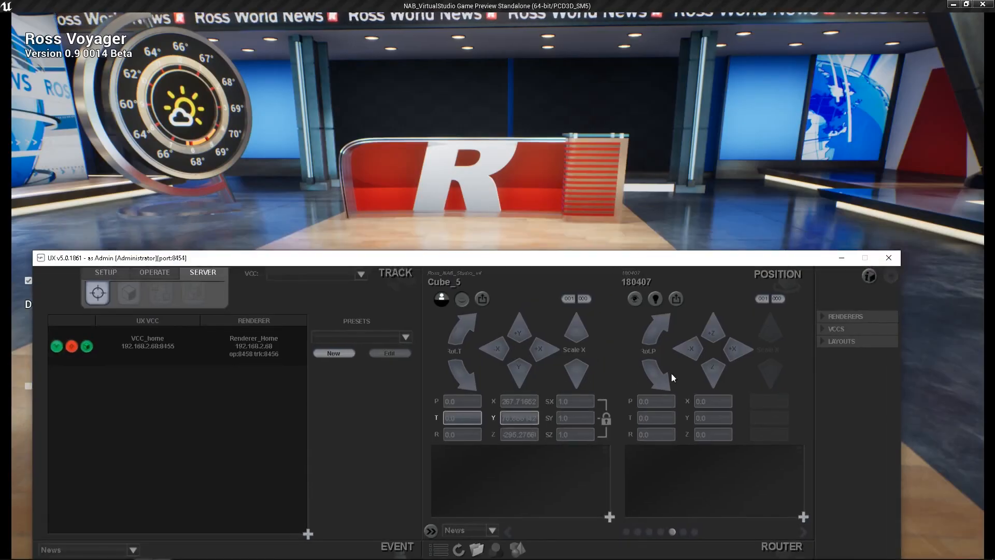
click(431, 531)
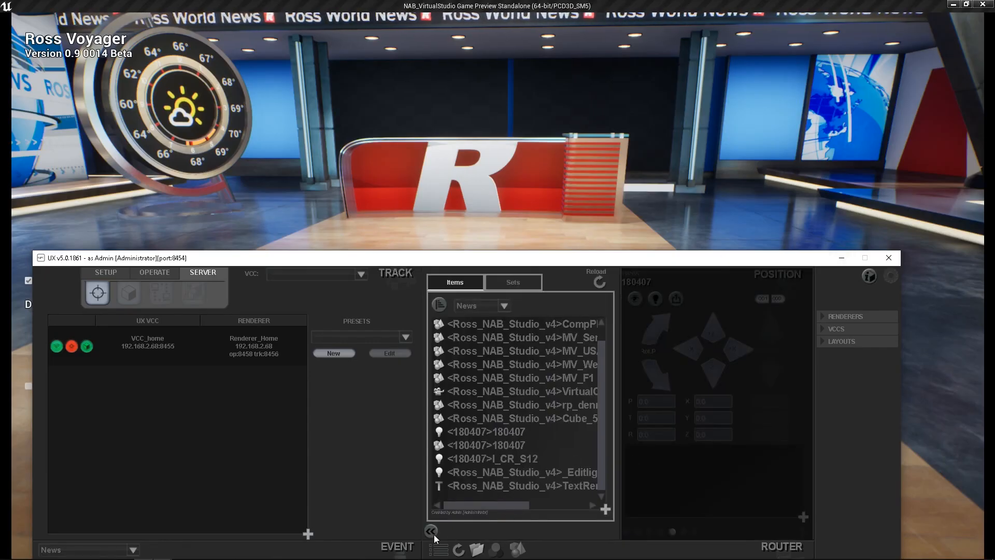
click(605, 509)
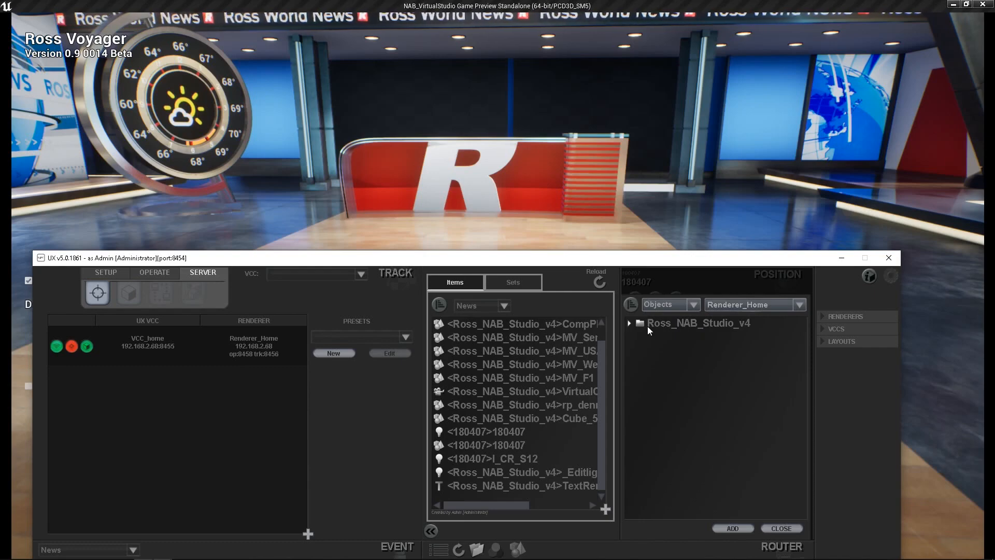
click(629, 323)
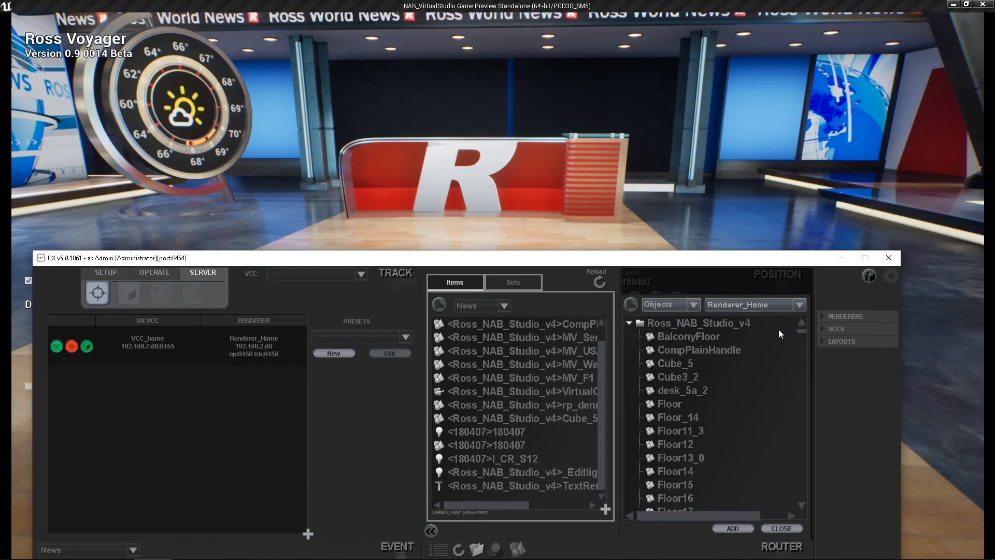
drag(804, 331, 695, 291)
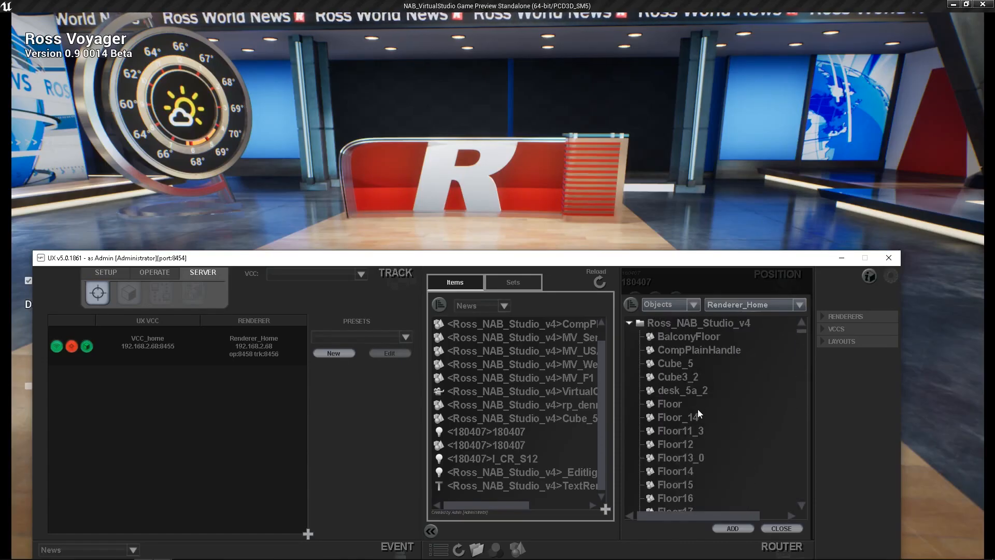
click(692, 391)
click(736, 526)
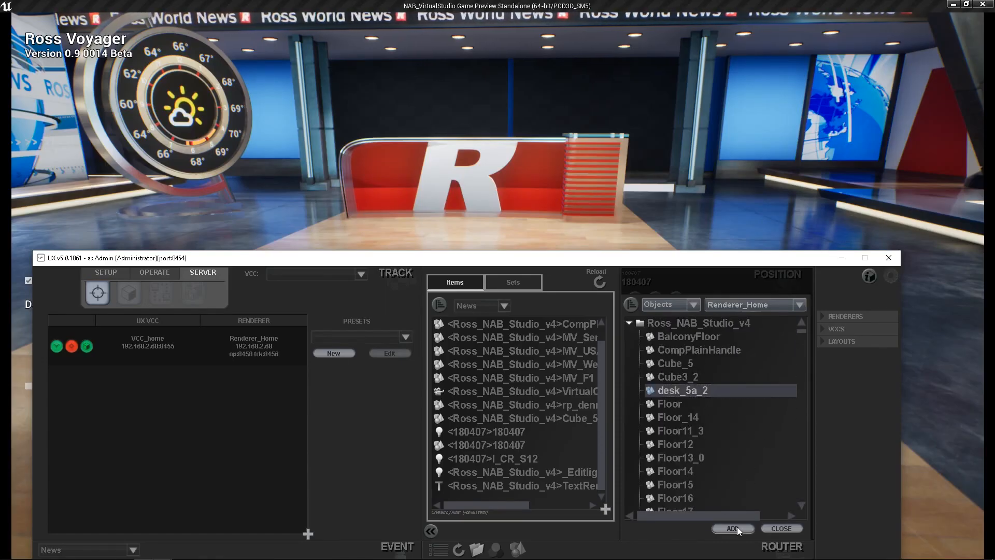
- Load desk_5a_2 into the position controls, check the page with CineCameraActor_1 and return to the desk's page
click(581, 500)
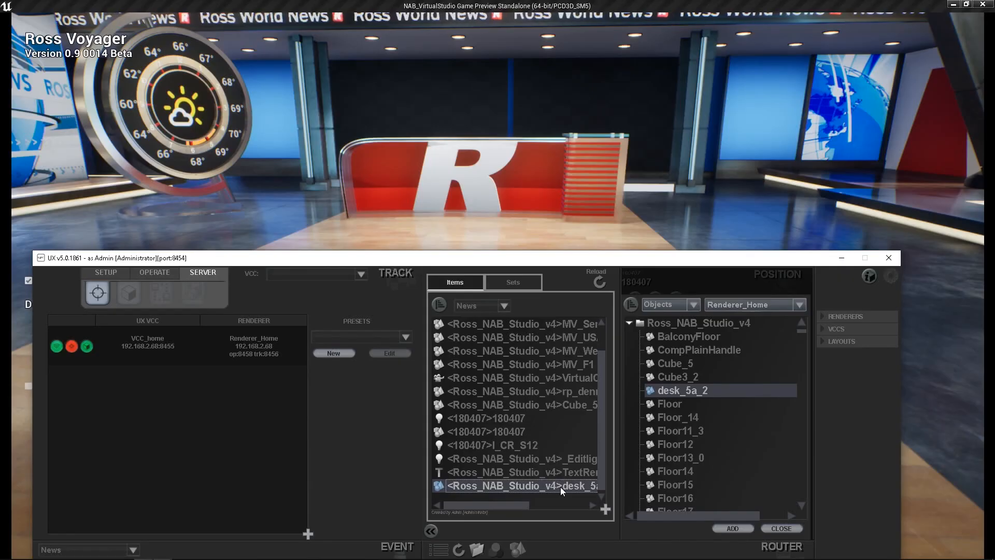
double_click(587, 486)
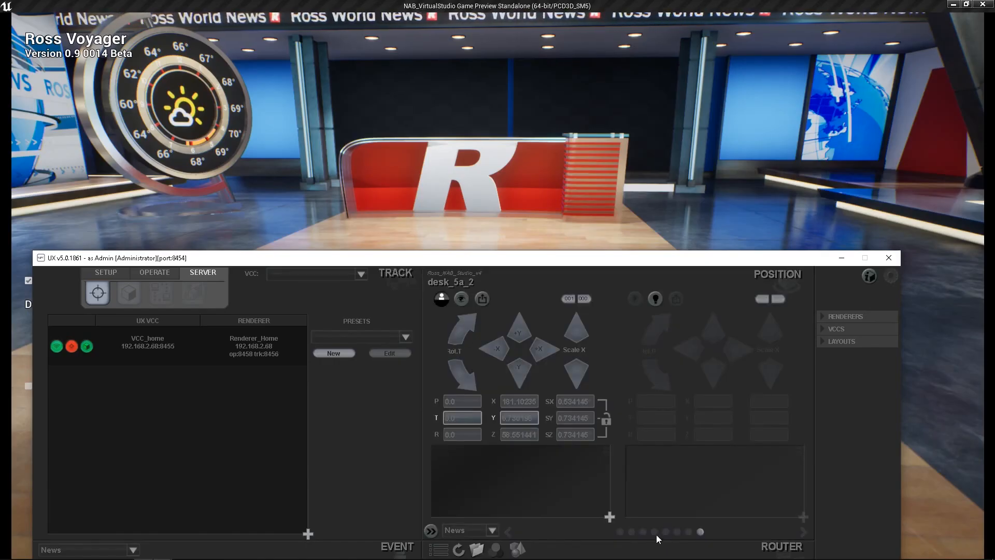
click(687, 531)
click(621, 532)
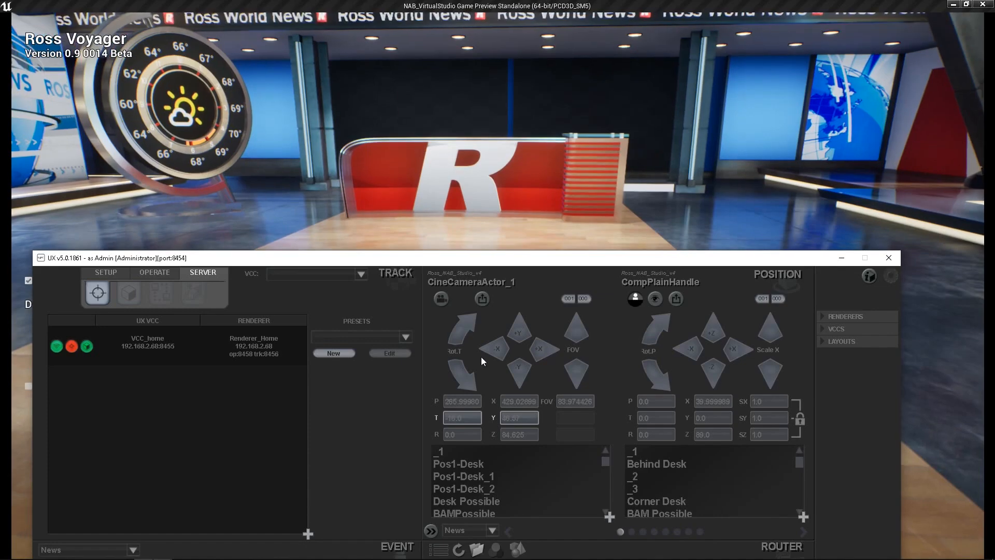
click(700, 534)
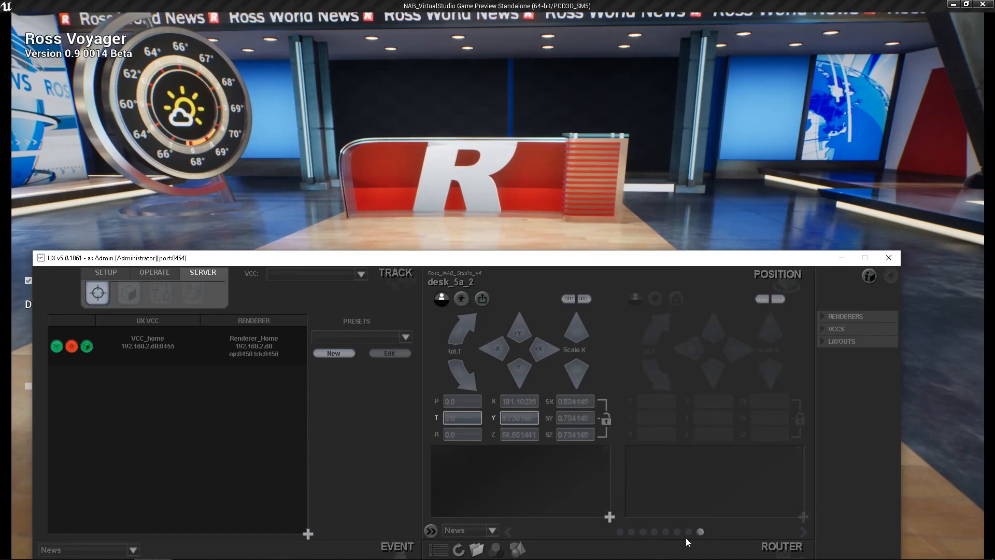
- Test the visibility toggle of desk_5a_2 by hiding the desk and showing it again
click(462, 298)
click(462, 299)
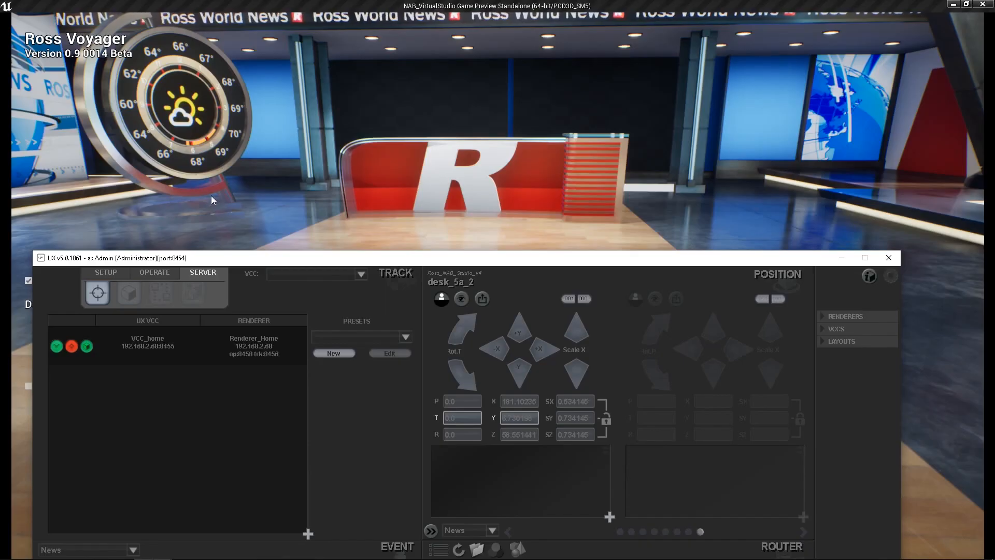
click(461, 300)
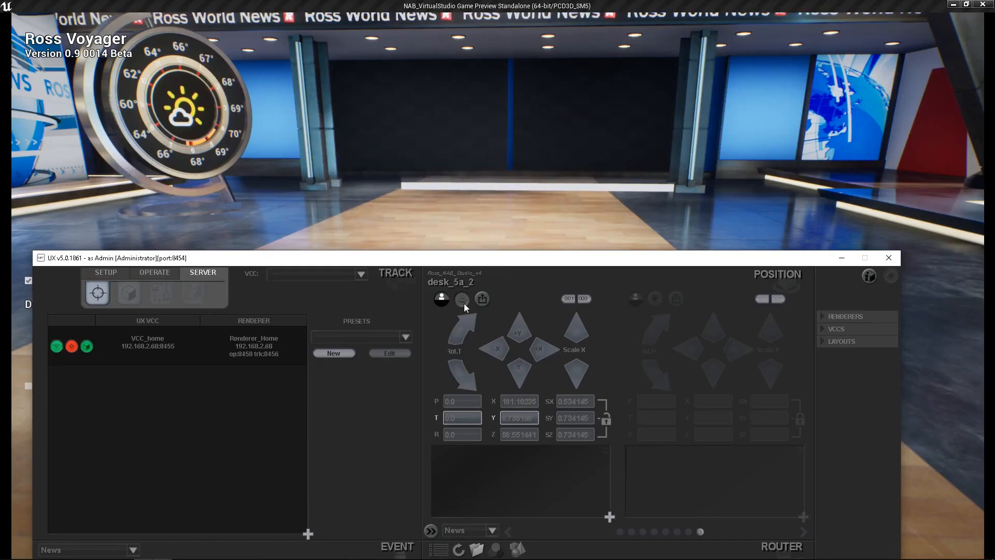
click(462, 300)
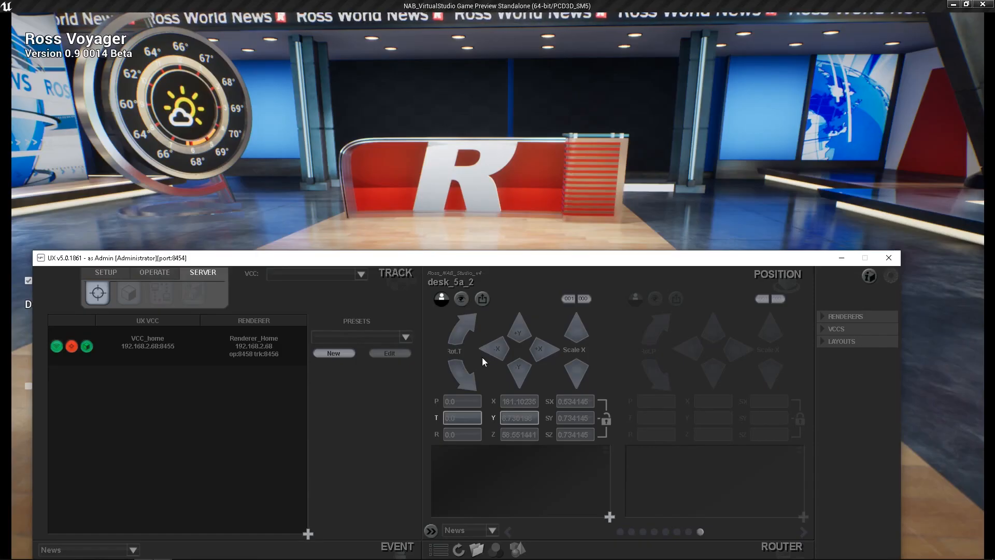
- Tilt the desk to test its rotation and reset its T rotation to 0
click(464, 389)
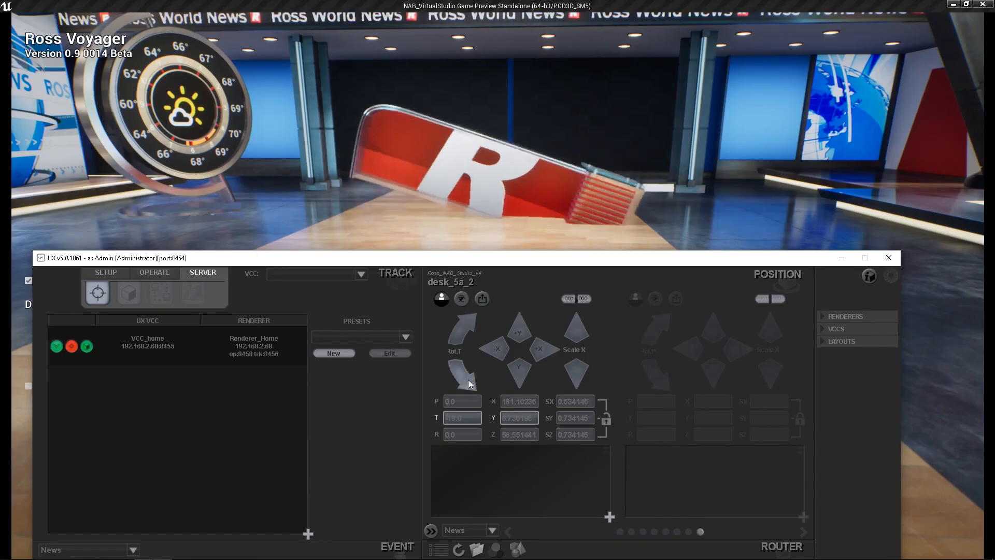
click(467, 326)
drag(473, 419, 401, 424)
text(0)
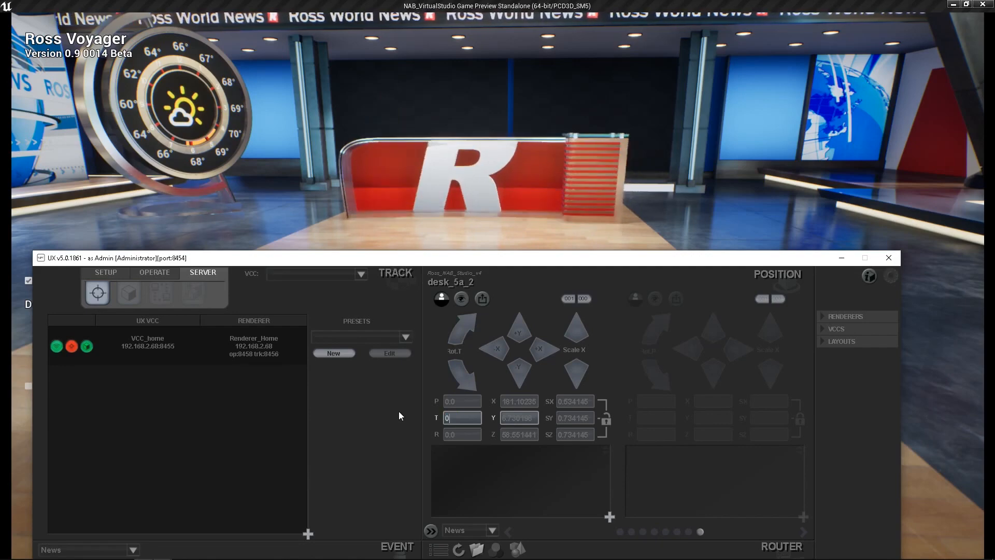
- Rotate the desk both ways to a P value of 35 and move it along X to about 191
click(469, 382)
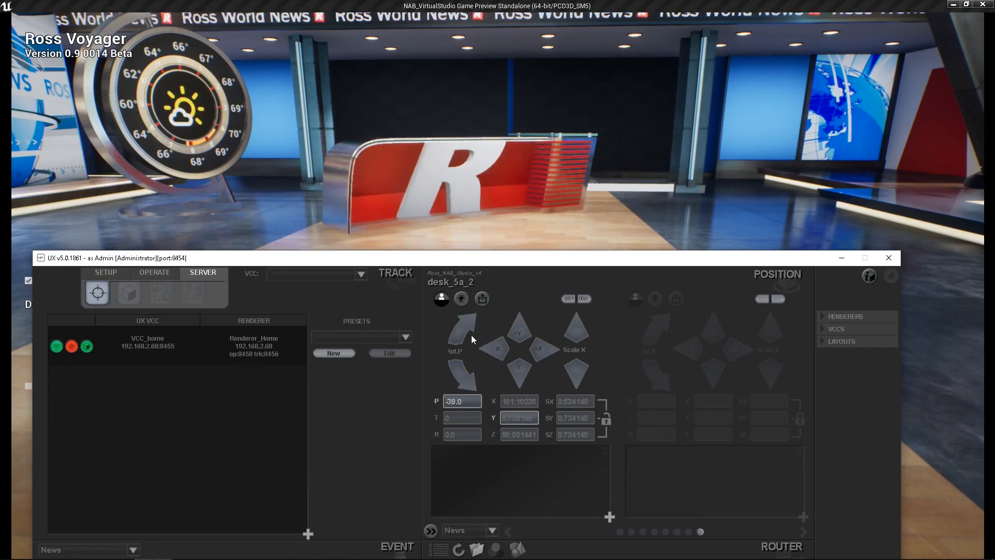
click(472, 322)
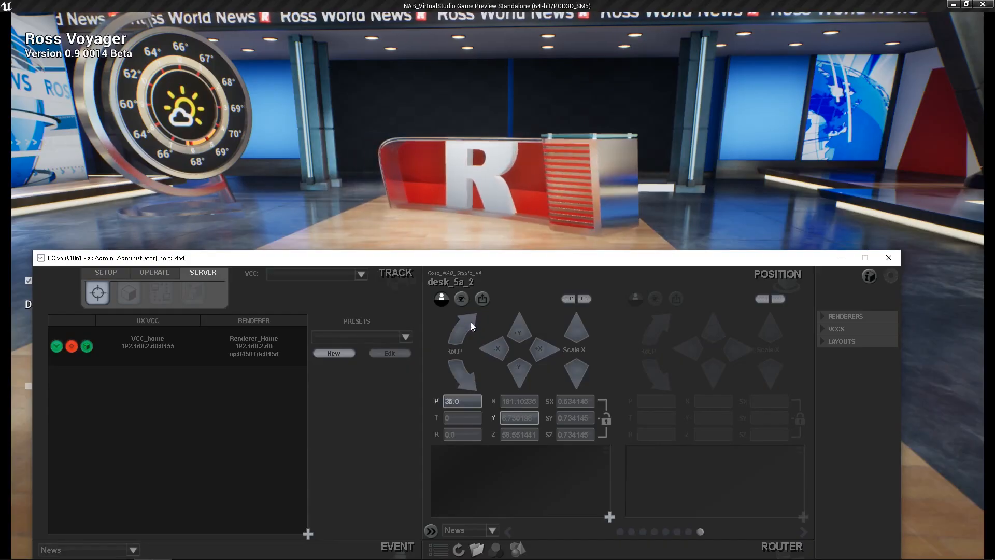
click(543, 350)
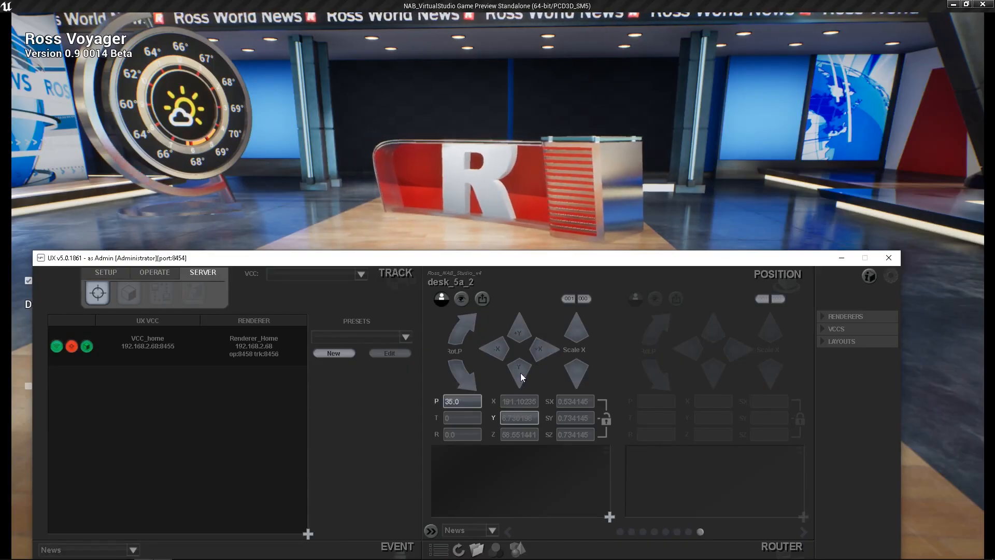
- Raise the desk to a Y position of about 11.73 and move it along Z to about 137.55
click(522, 370)
click(518, 436)
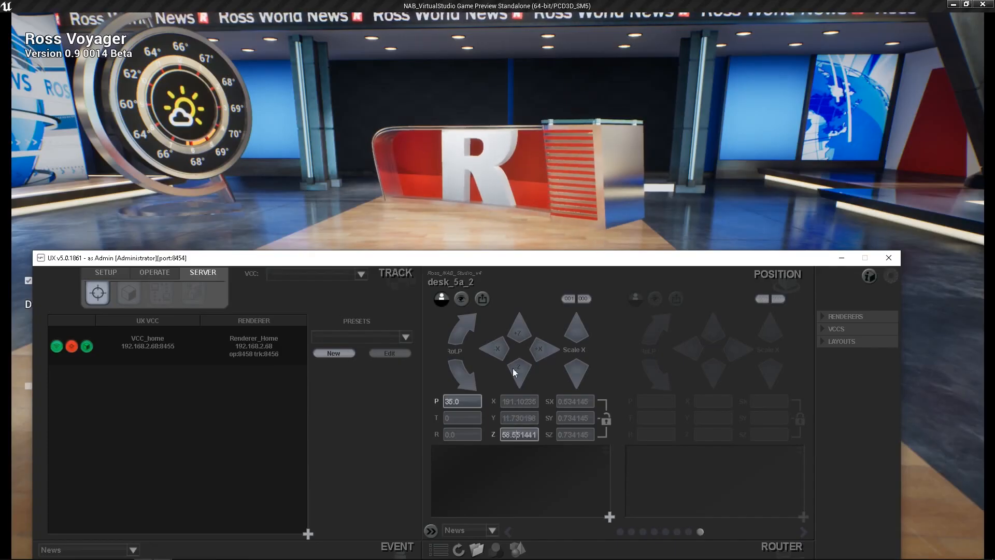
click(522, 331)
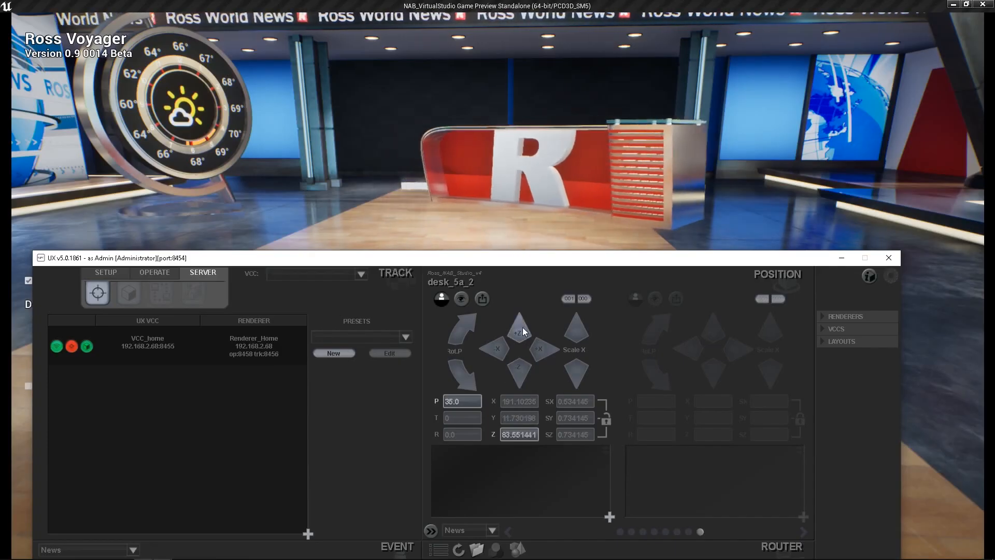
click(523, 330)
click(524, 330)
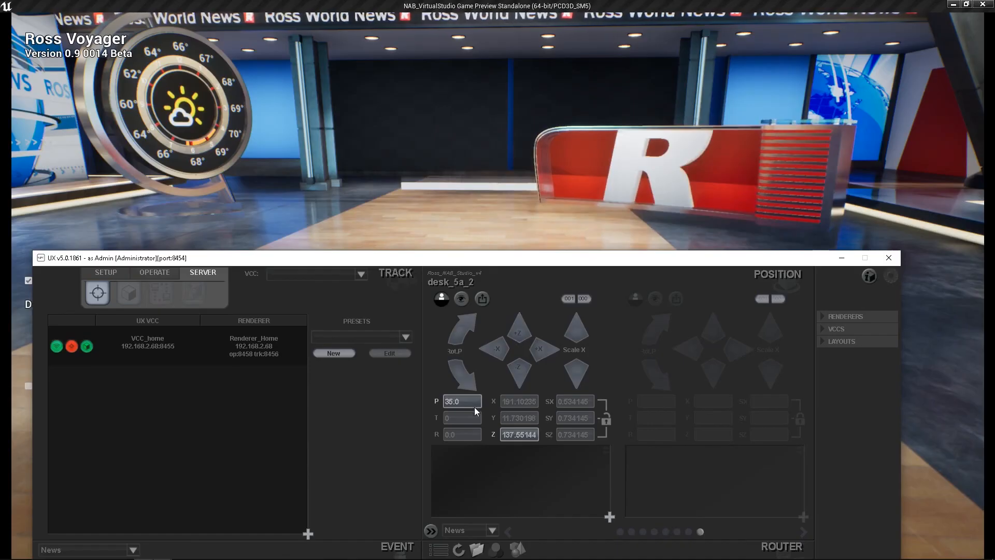
- Lower the desk to a Y position of about 5.73 so it sits on the studio floor
click(512, 417)
click(521, 371)
click(521, 371)
click(521, 371)
click(521, 371)
click(521, 372)
click(520, 371)
click(521, 371)
click(521, 337)
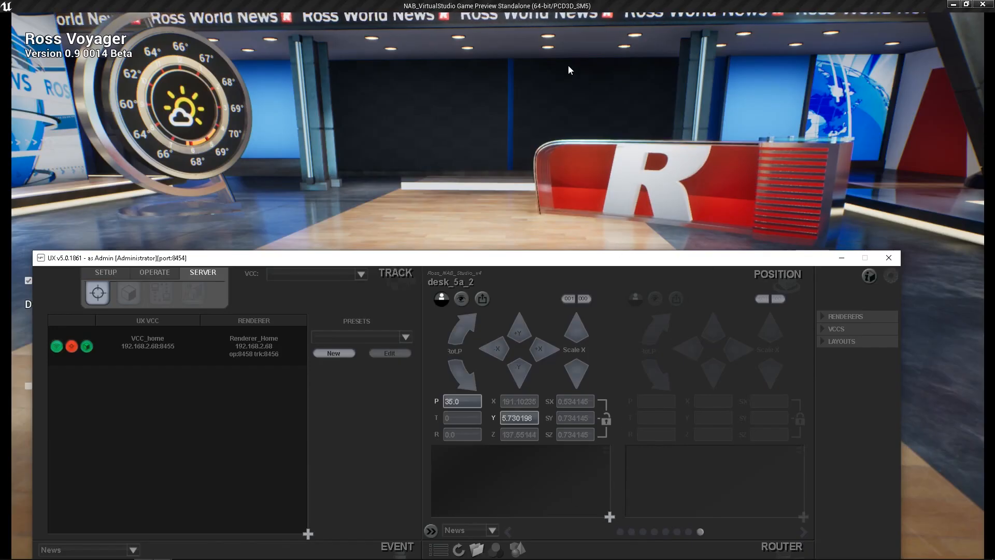
- Create a saved position for the desk and name it Desk_pos_1
click(610, 517)
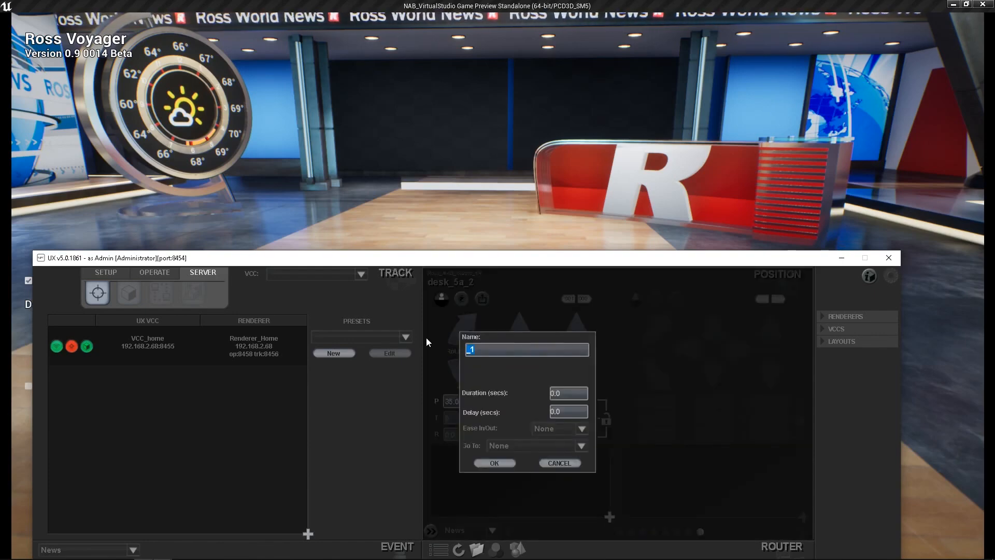
text(Desk)
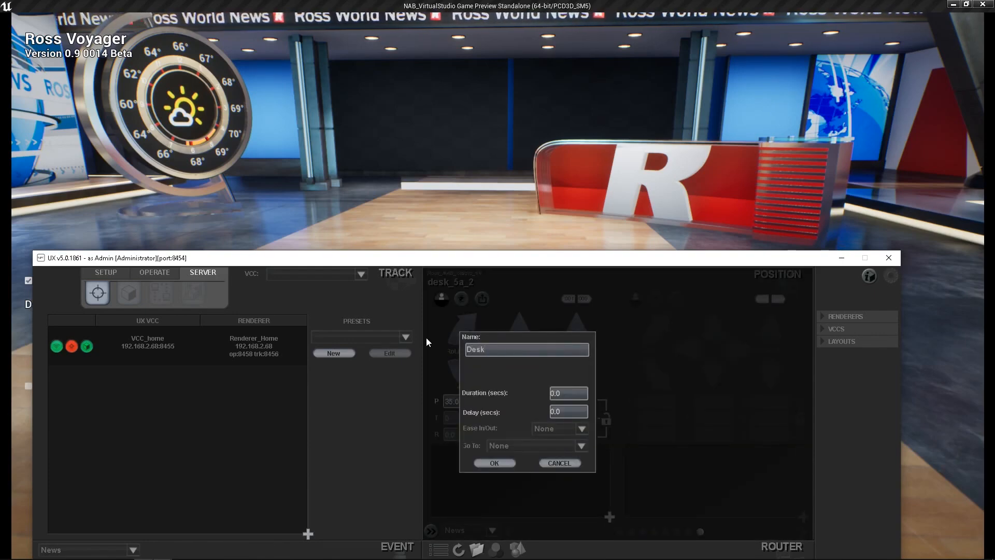
text(_positio)
key(BackSpace)
key(BackSpace)
key(BackSpace)
key(BackSpace)
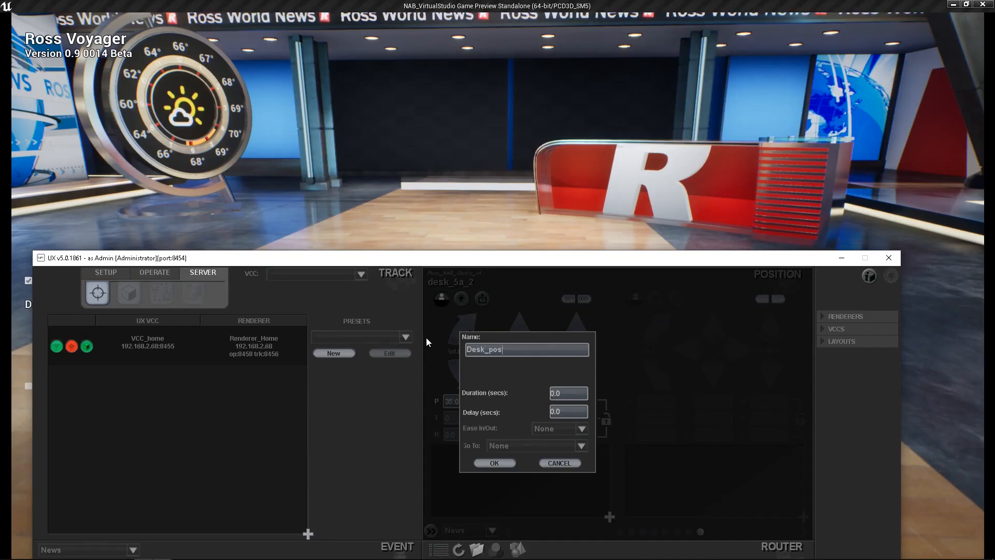
text(_1)
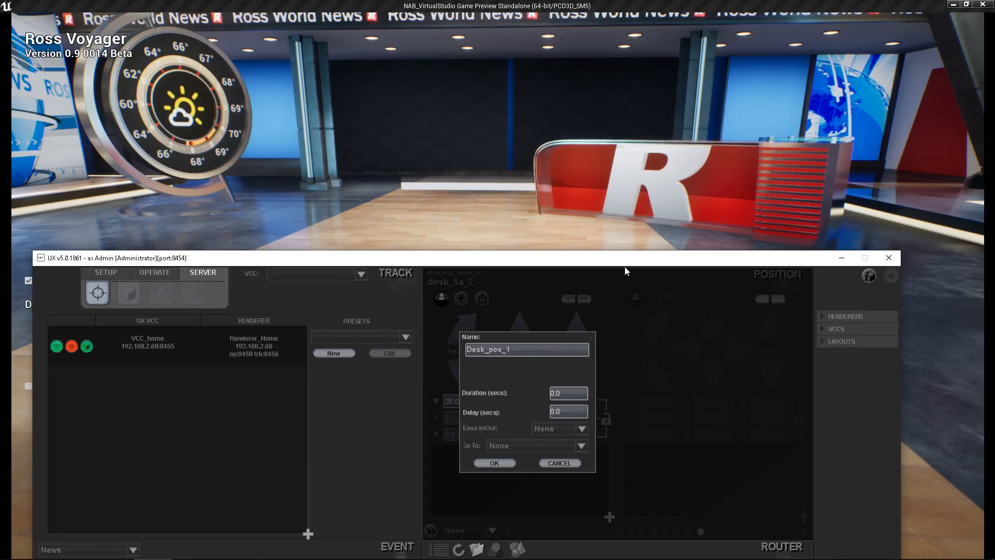
- Set the saved position's duration to 2.0 seconds and its Ease In/Out to Quadratic
click(574, 392)
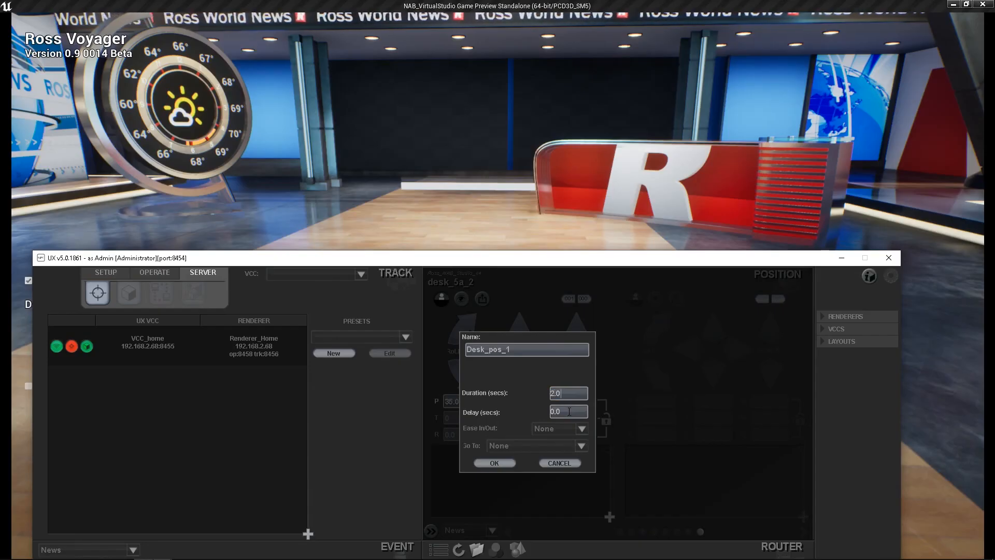
click(564, 430)
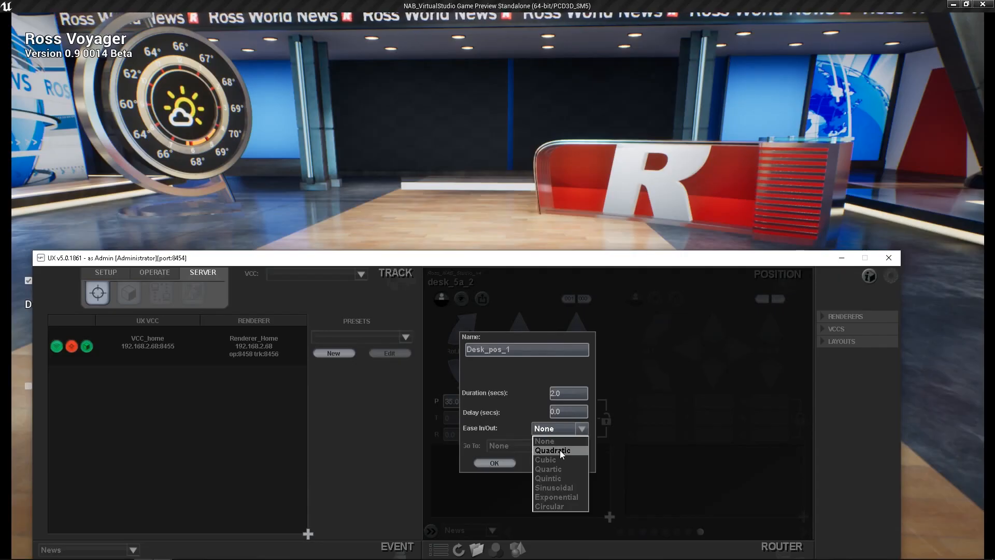
click(559, 450)
click(554, 428)
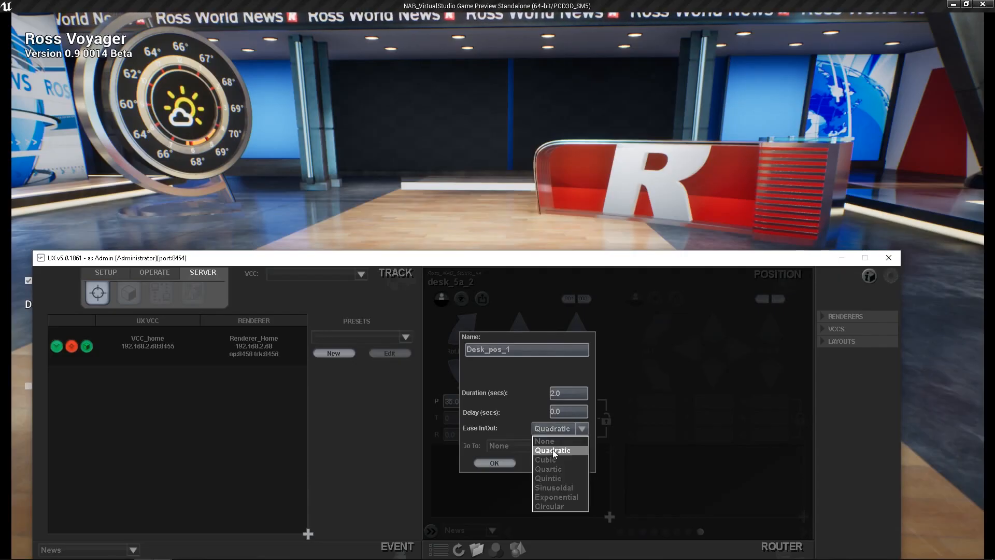
click(553, 450)
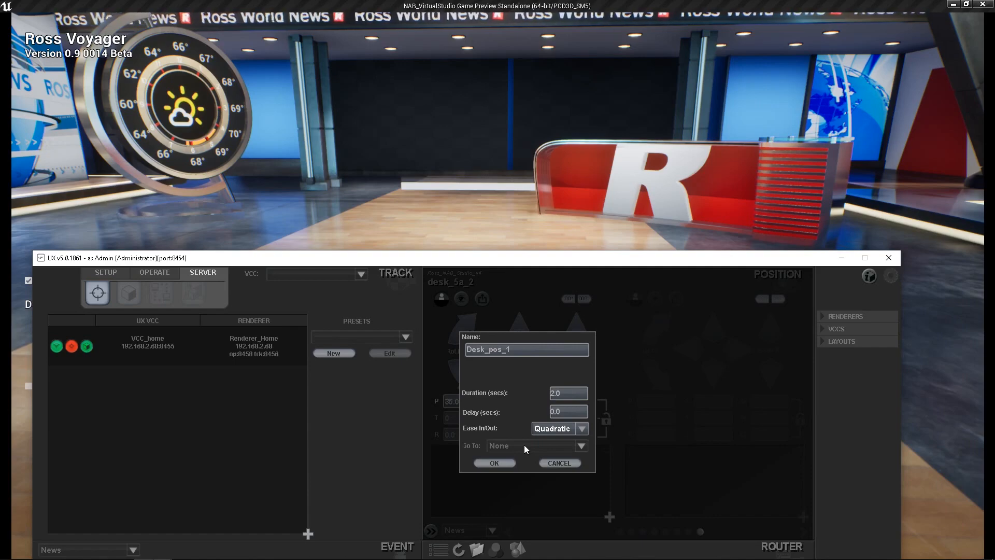
- Look through the saved position's Go To destinations and choose None
click(503, 447)
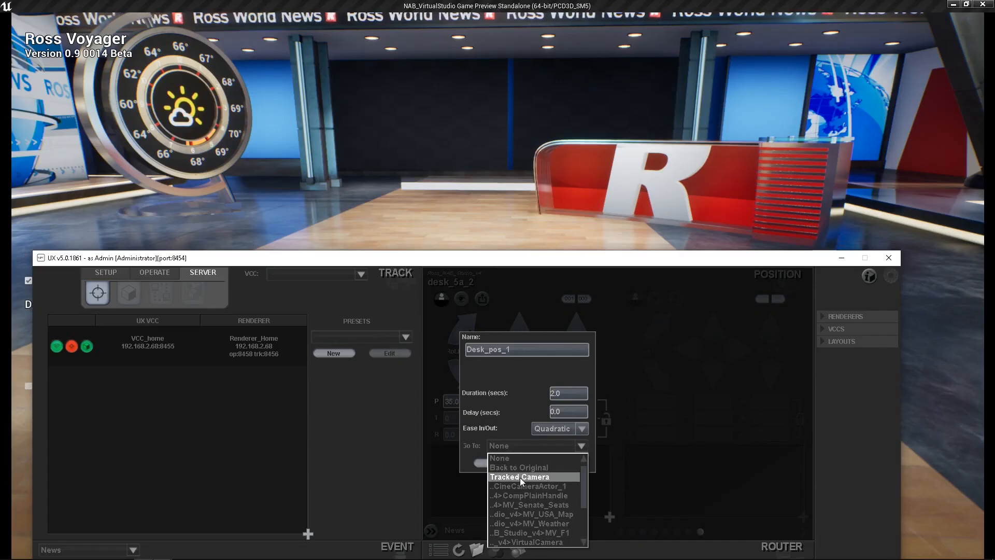
scroll(533, 503, down, 2)
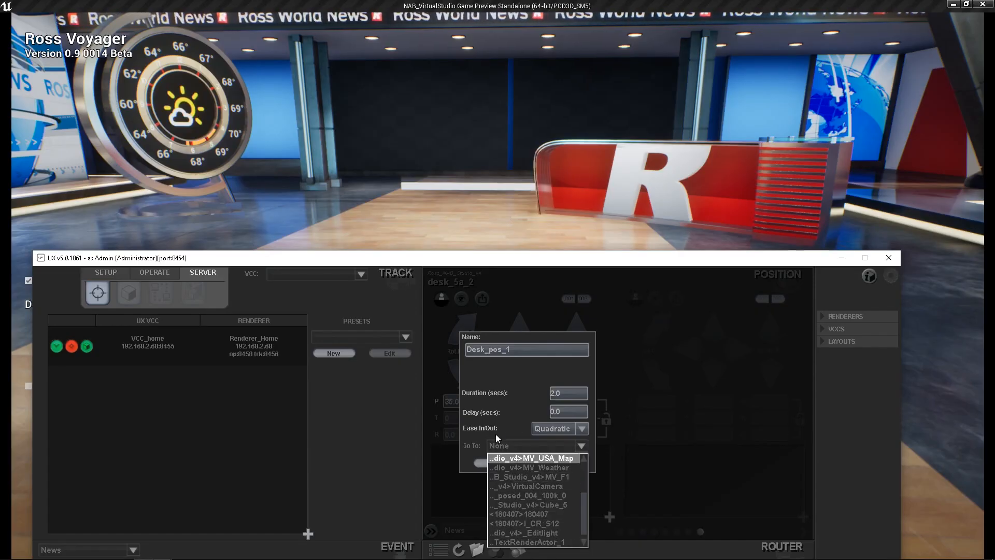
scroll(521, 512, up, 2)
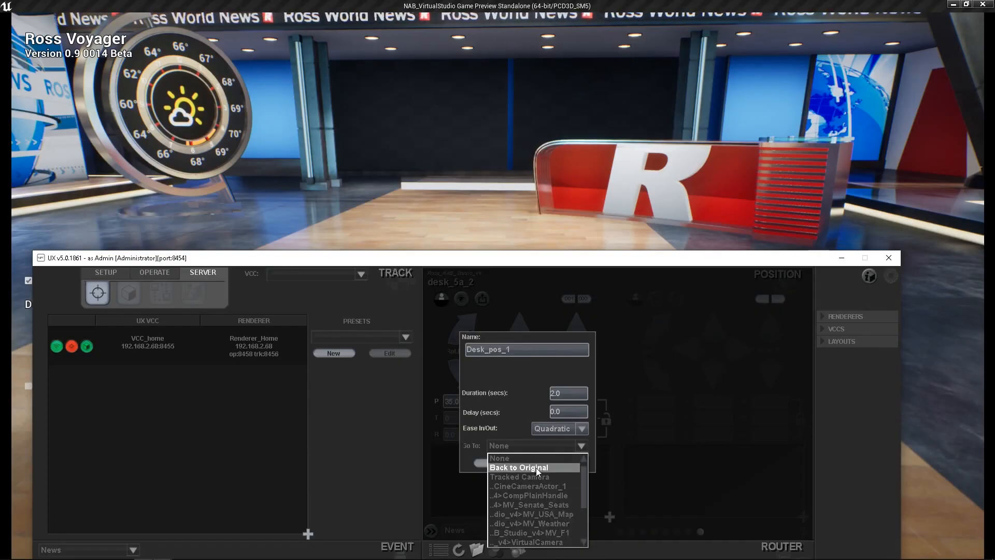
click(506, 458)
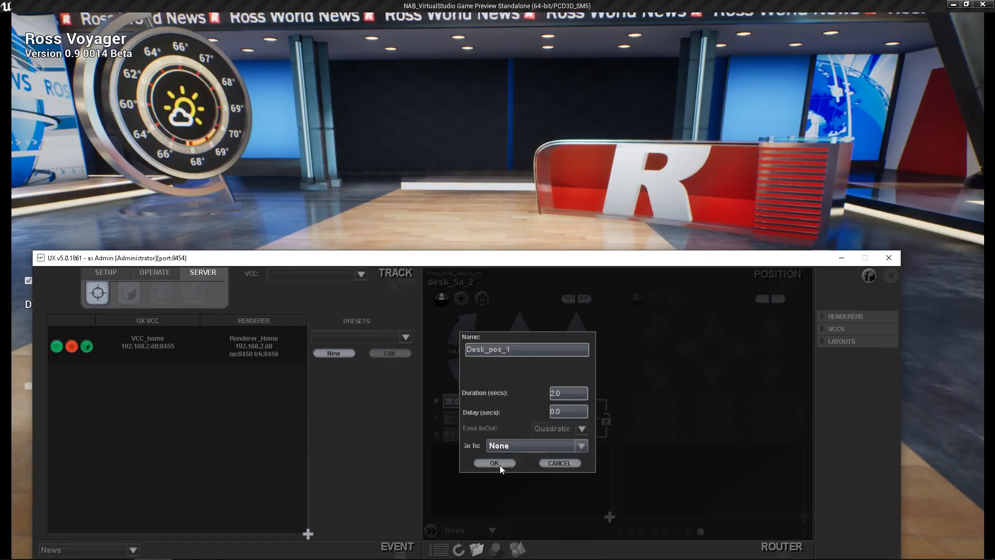
- Save the Desk_pos_1 settings, and reposition the desk to P -33.0, X about 223.1 and Z about 4.55
click(500, 463)
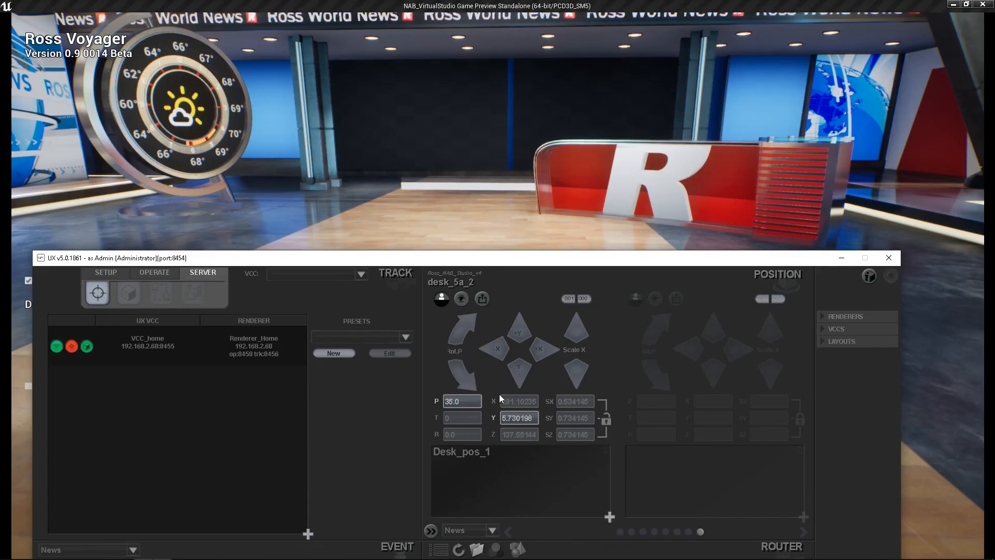
drag(468, 377, 469, 378)
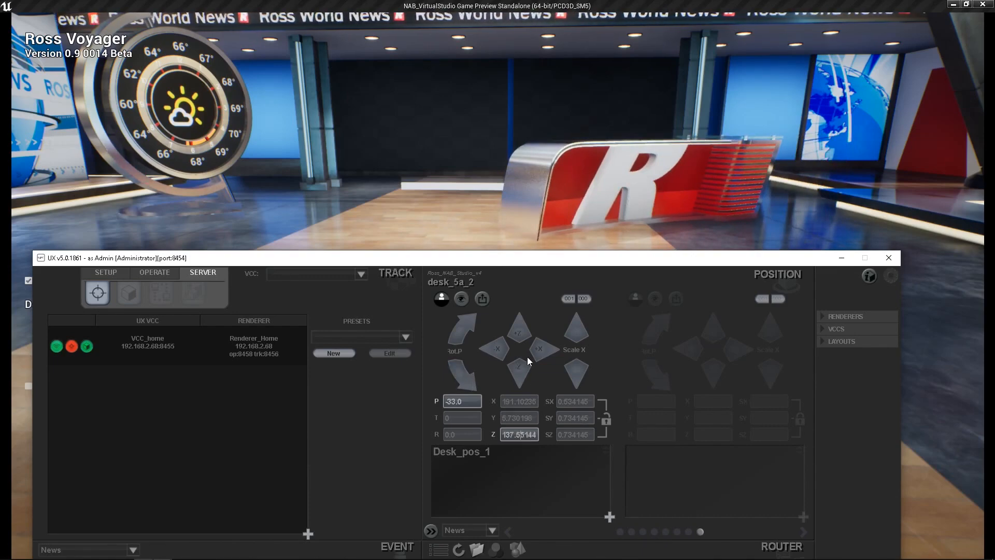
click(522, 326)
mouse_move(520, 376)
mouse_down()
mouse_move(515, 365)
mouse_move(521, 375)
mouse_up()
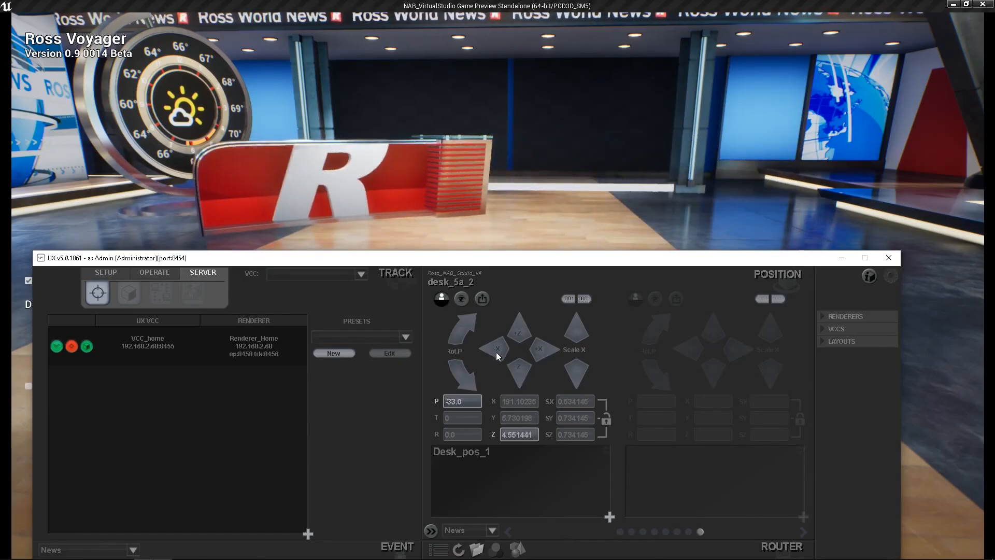
drag(540, 347, 530, 351)
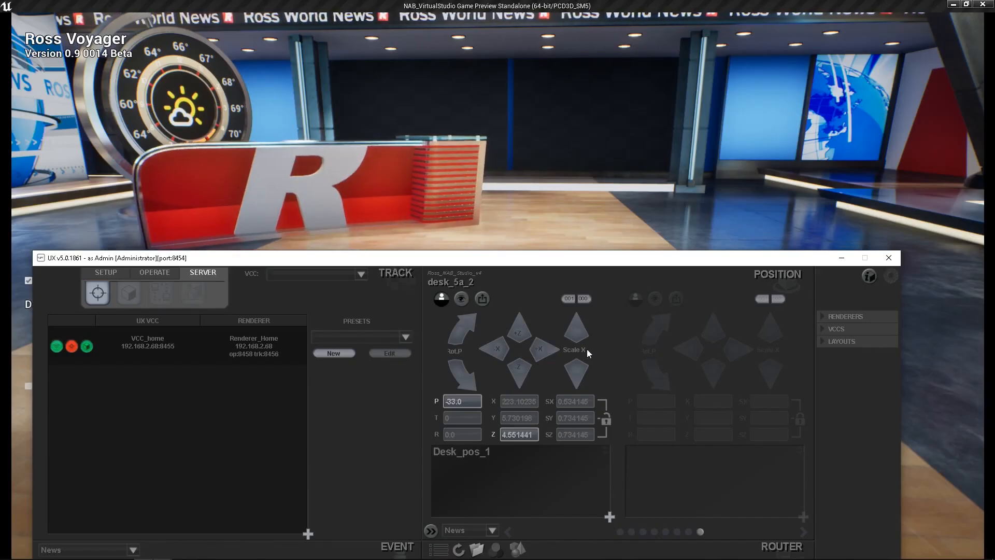
- Save the new placement as desk_pos_2 with a duration of 3.0 seconds, a delay of 2.0 seconds and Quadratic Ease In/Out
click(610, 517)
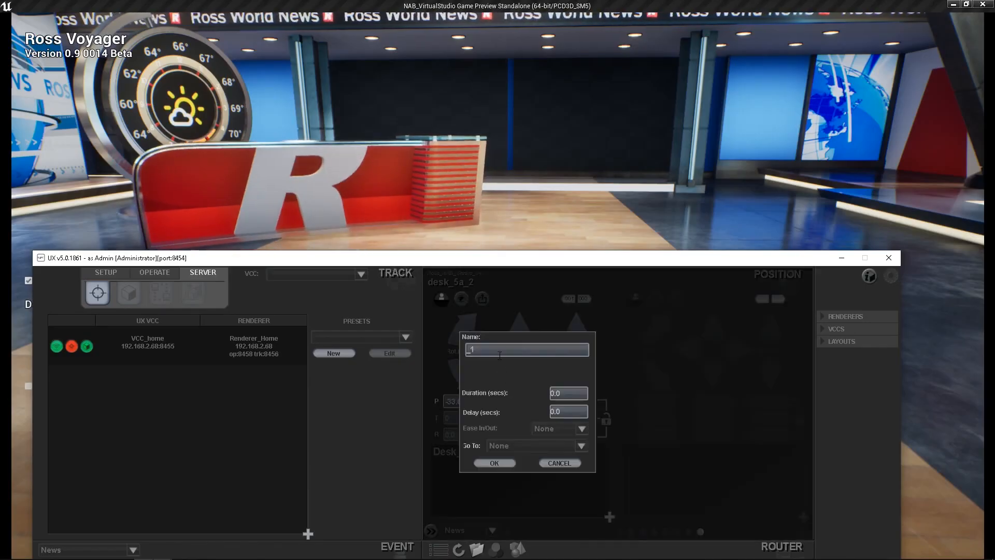
text(desk_pos_2)
key(Tab)
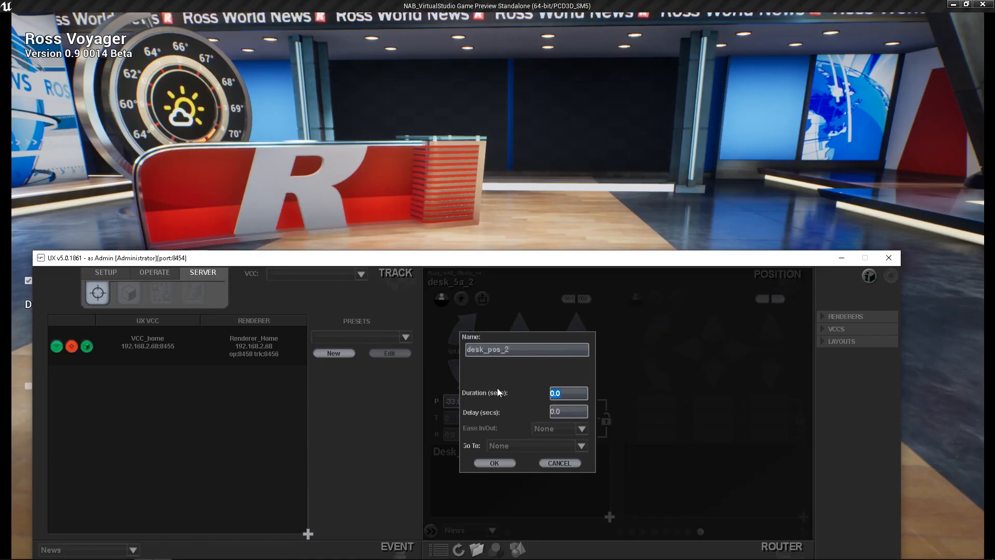
text(3.0)
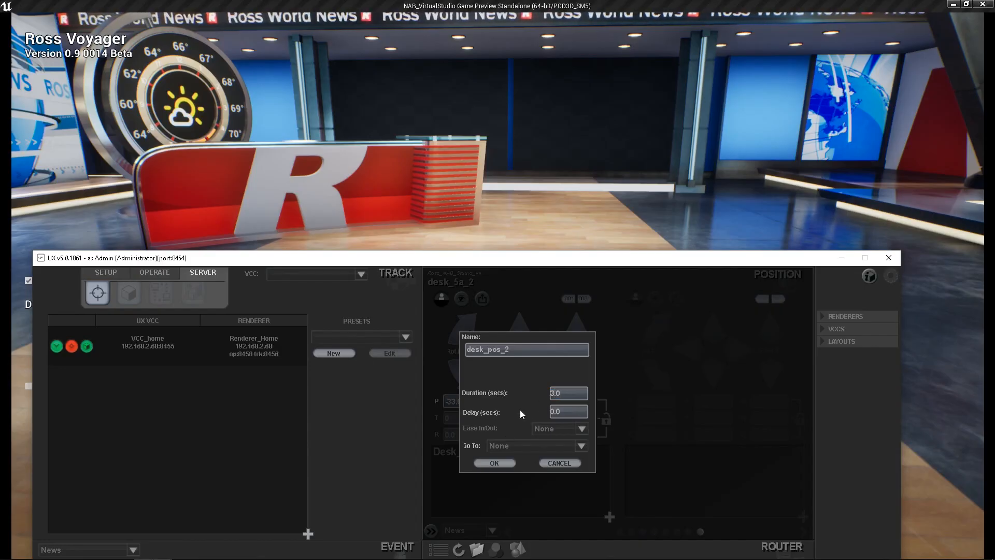
click(563, 412)
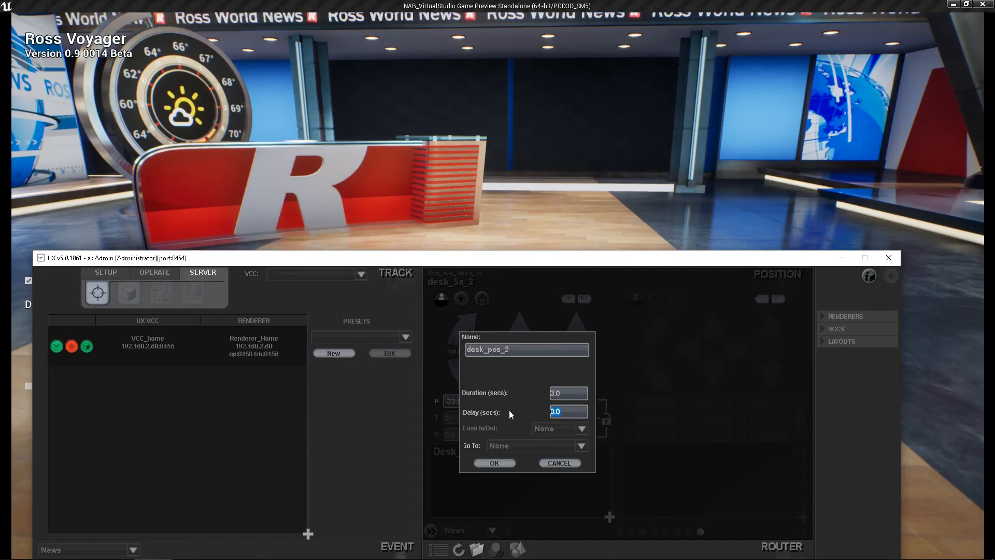
text(2.0)
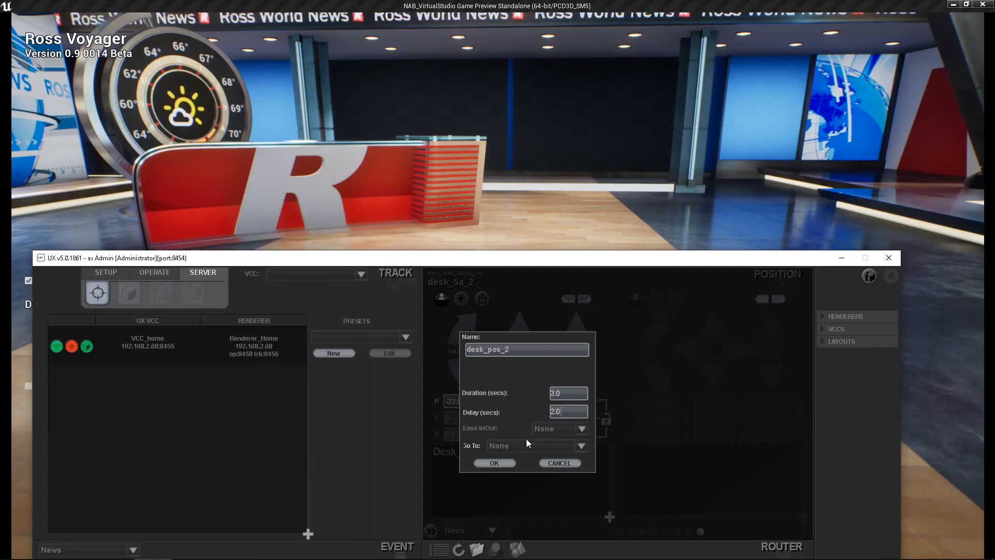
click(553, 428)
click(542, 452)
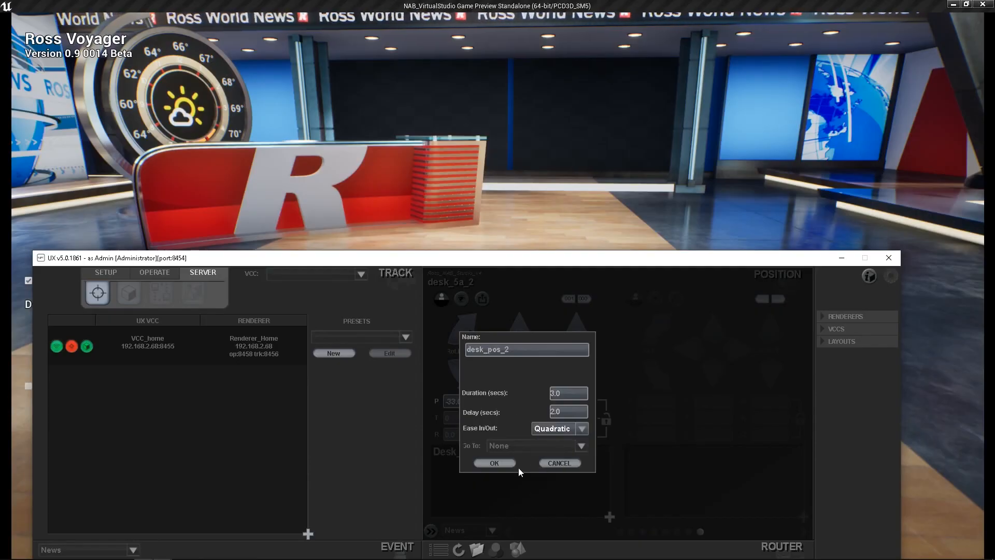
click(499, 464)
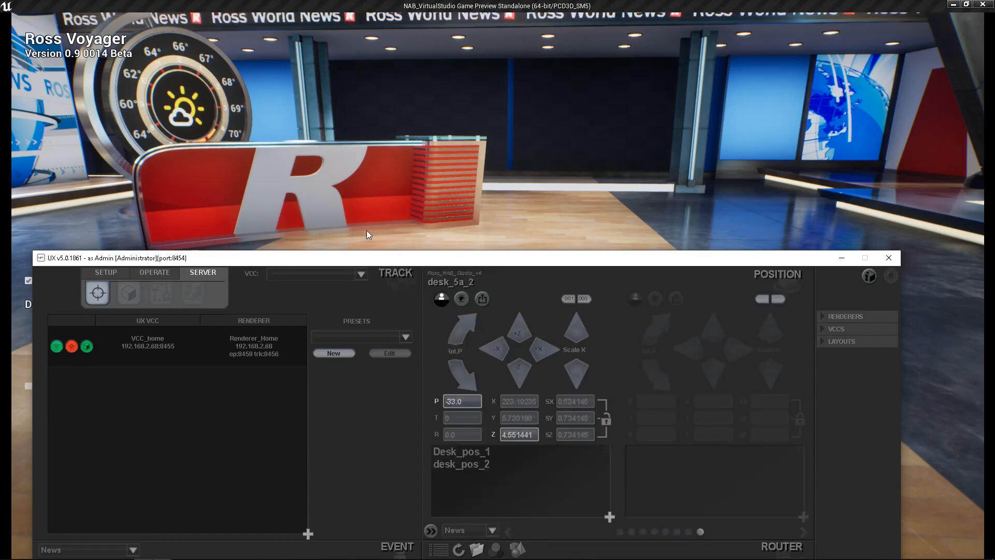
- Play the saved positions Desk_pos_1 and desk_pos_2 in turn to test the animated moves, finishing with the desk at Desk_pos_1
click(530, 455)
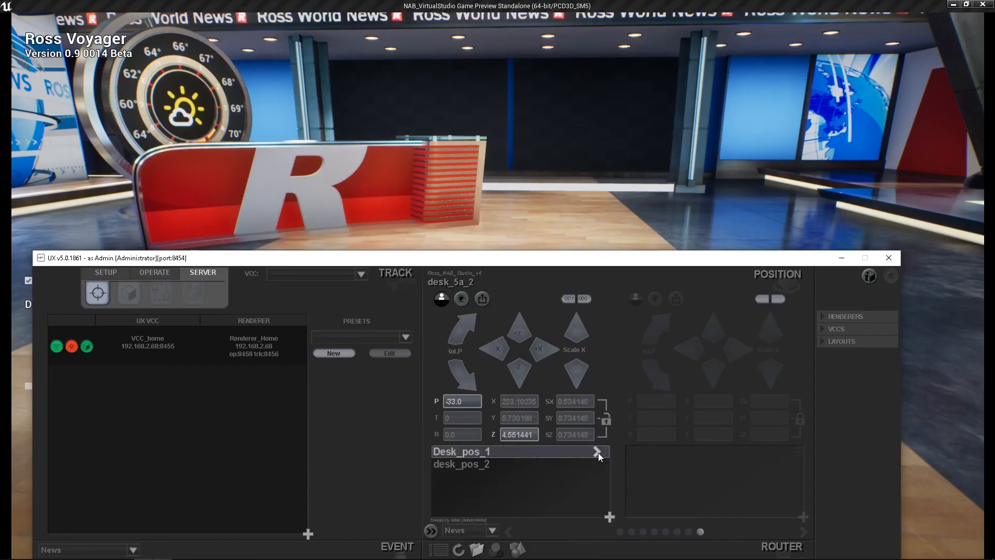
click(598, 453)
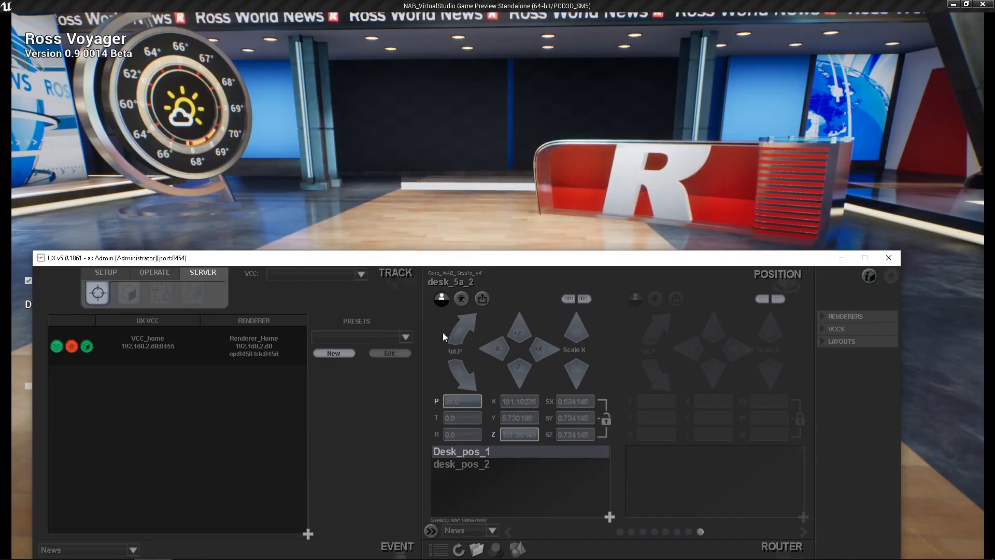
click(500, 465)
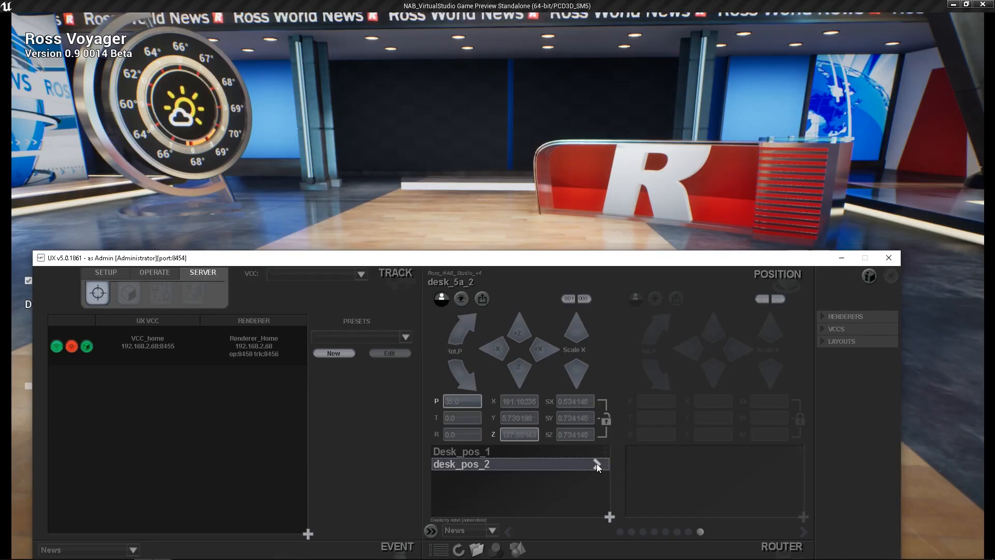
click(596, 463)
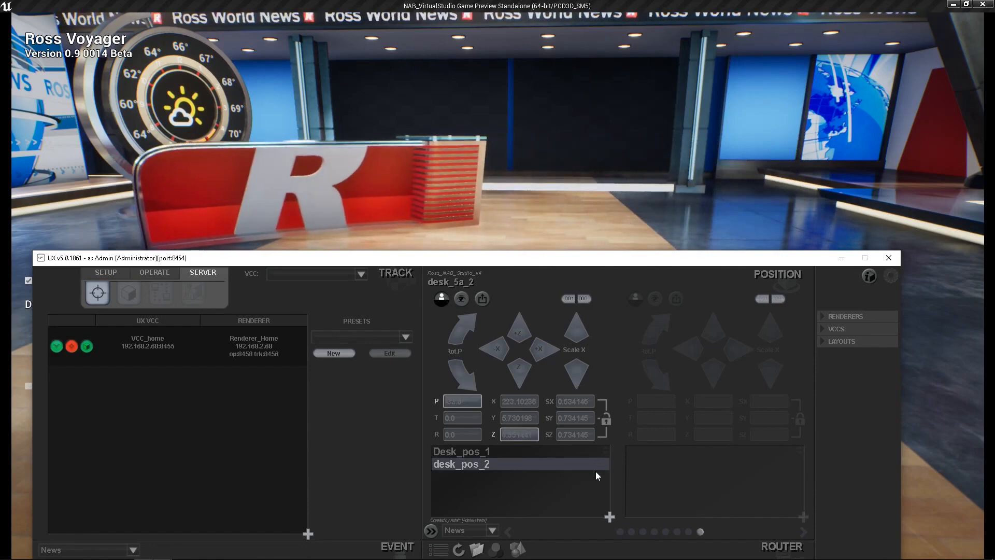
click(465, 300)
click(465, 299)
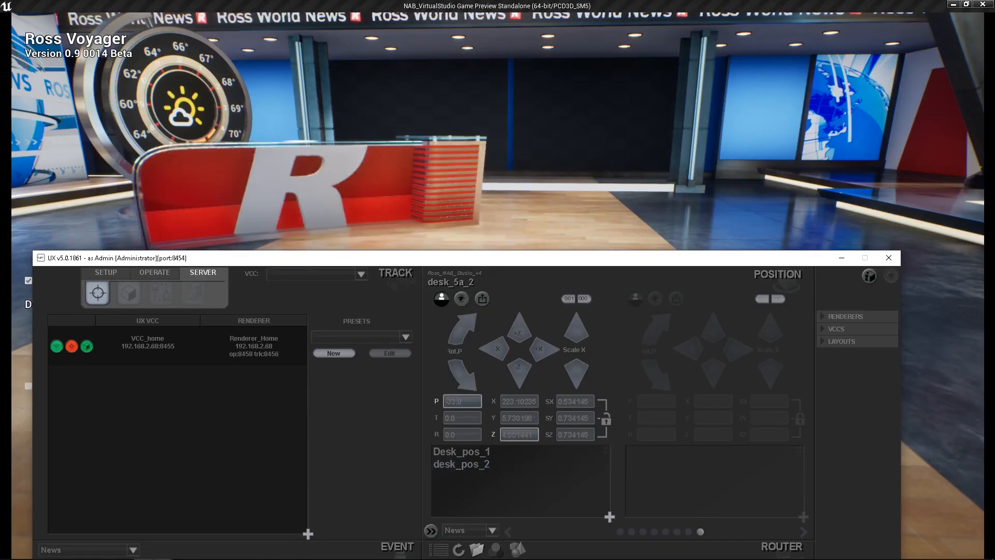
click(597, 452)
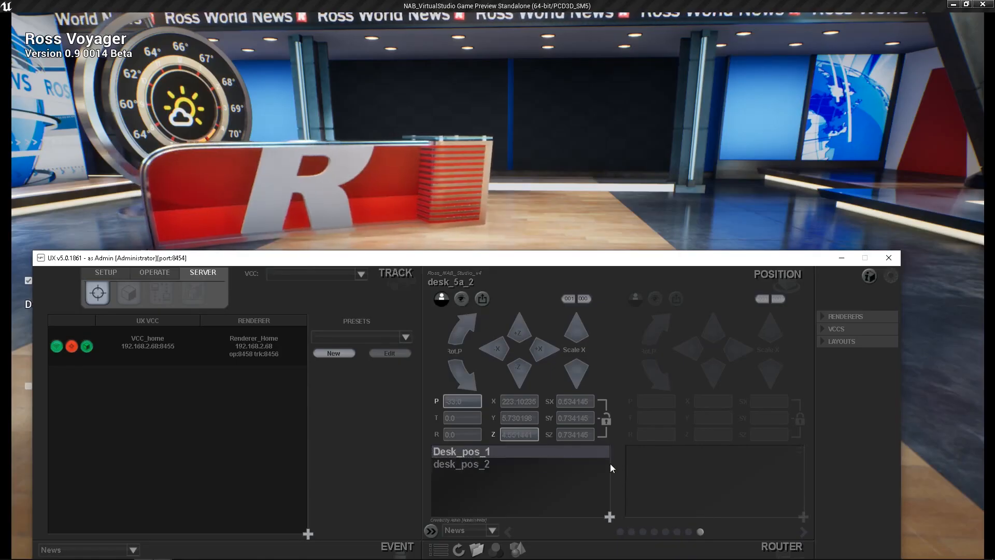
click(532, 461)
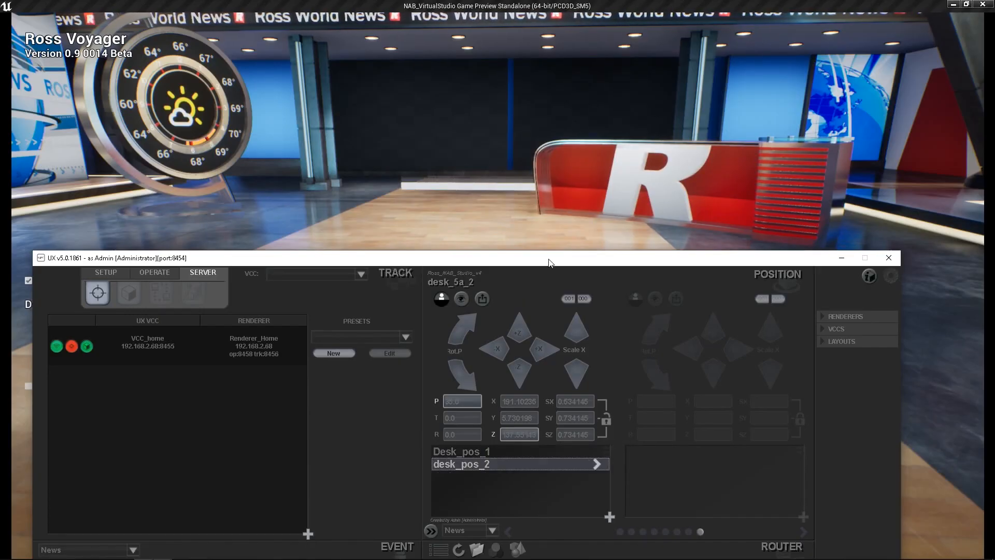
- Create a new event in the empty slot 10 of the News page and name it Desk_event
drag(546, 264, 569, 13)
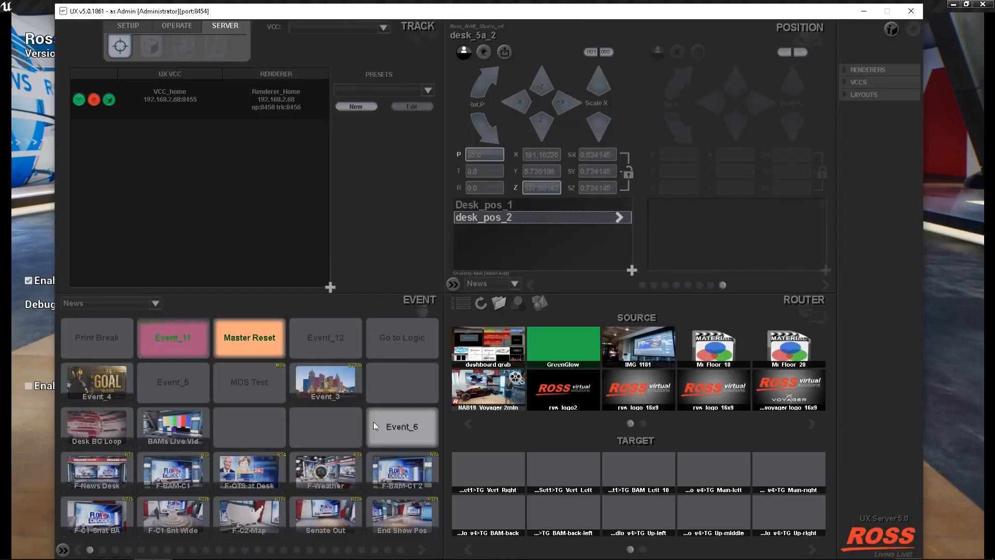
click(414, 384)
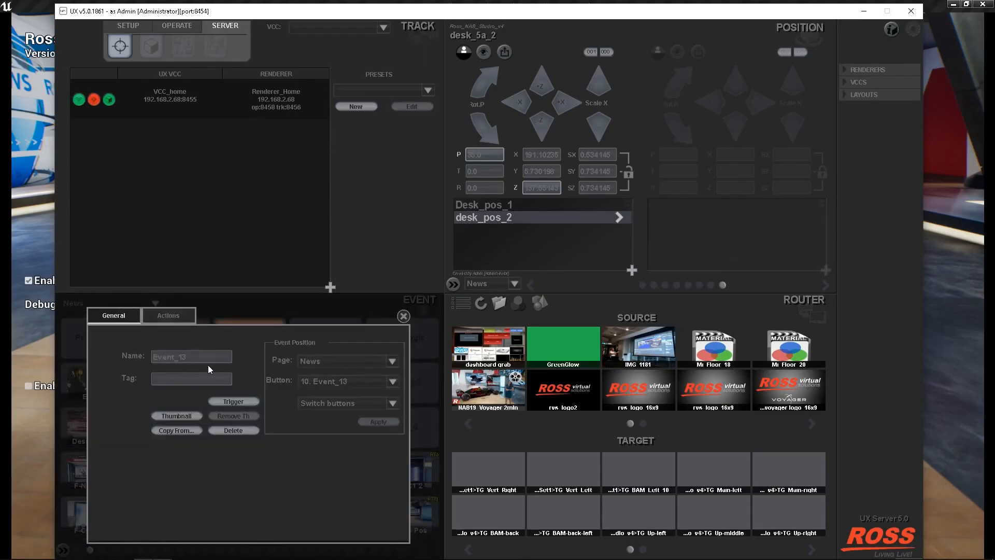
drag(202, 358, 110, 356)
text(Desk_event)
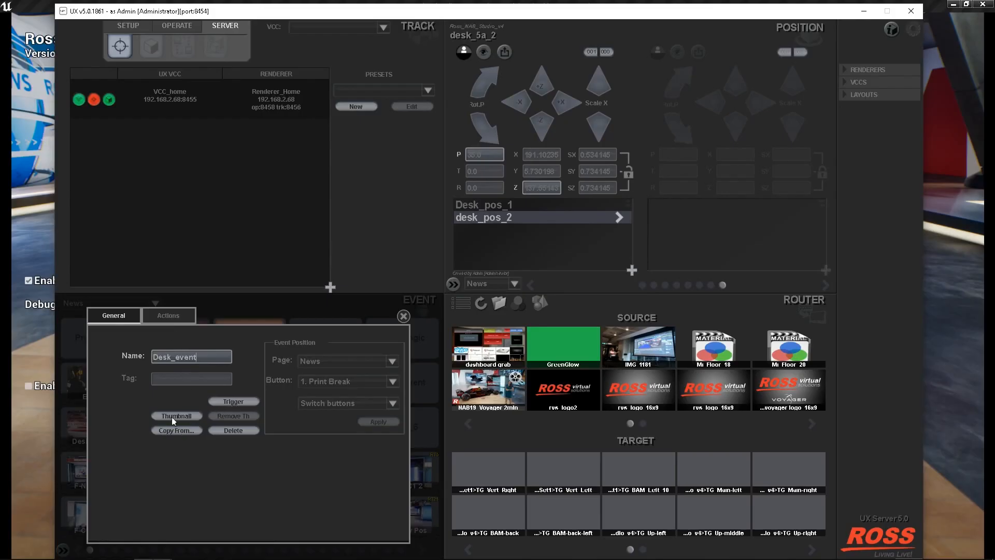
- Start a Position action for Desk_event and choose desk_5a_2 from Ross_NAB_Studio_v4 as its item
click(171, 316)
click(400, 493)
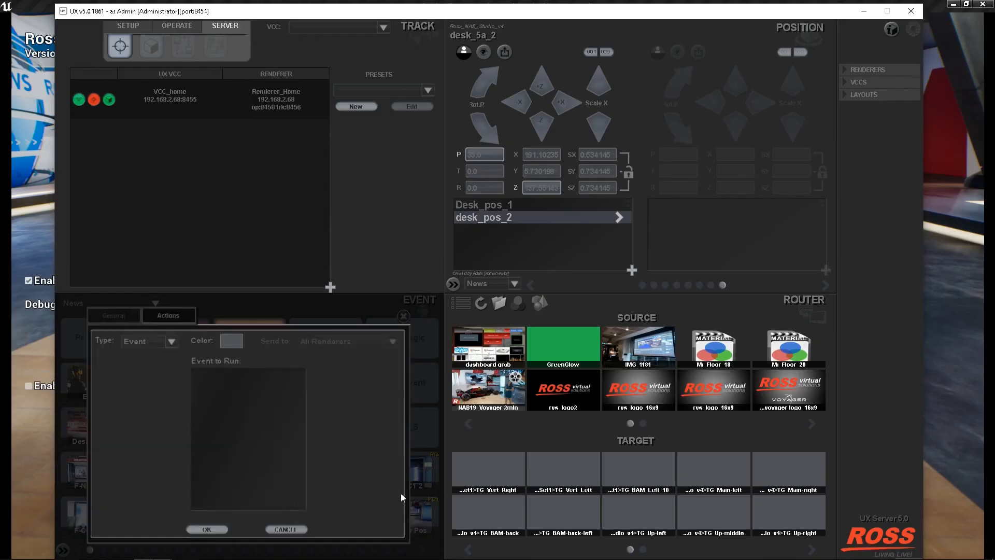
click(157, 343)
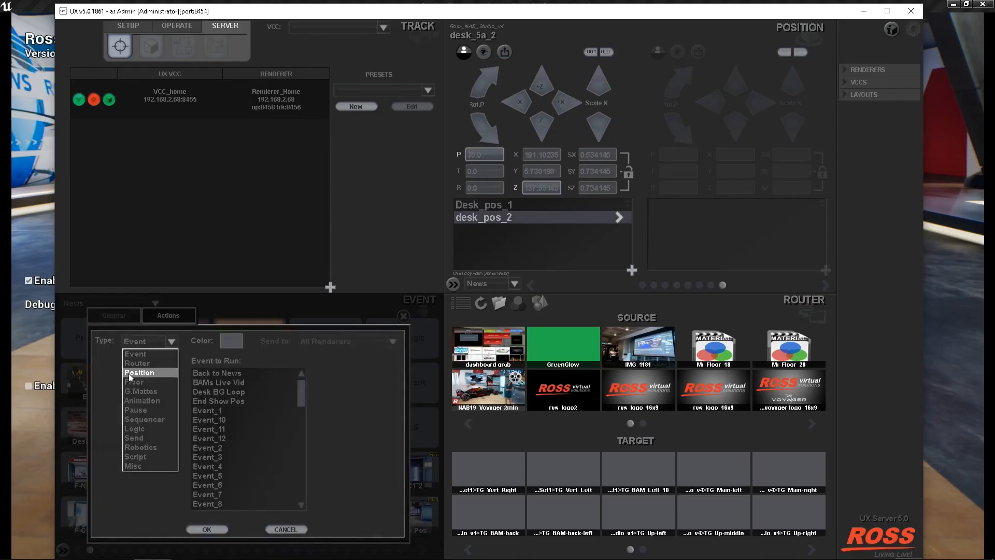
click(145, 372)
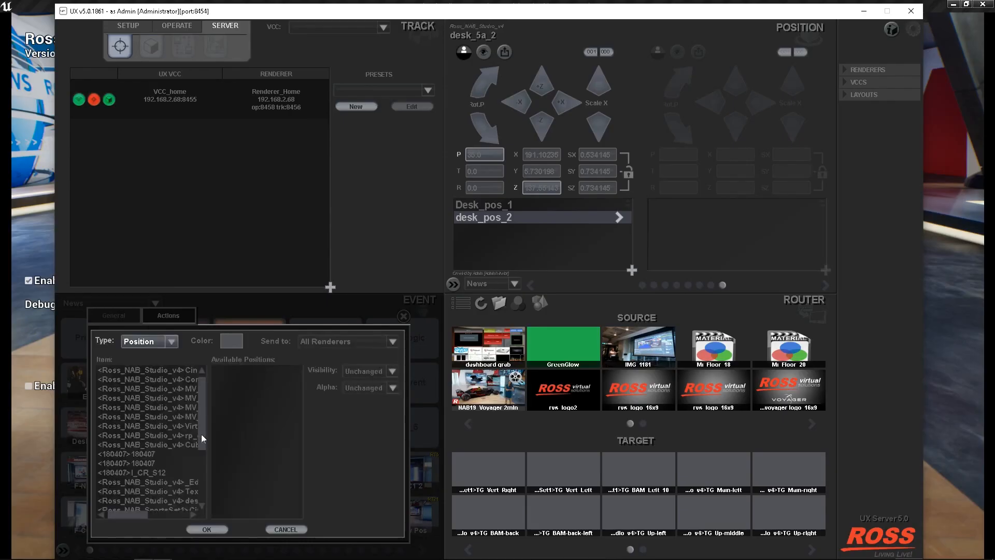
drag(140, 509, 176, 509)
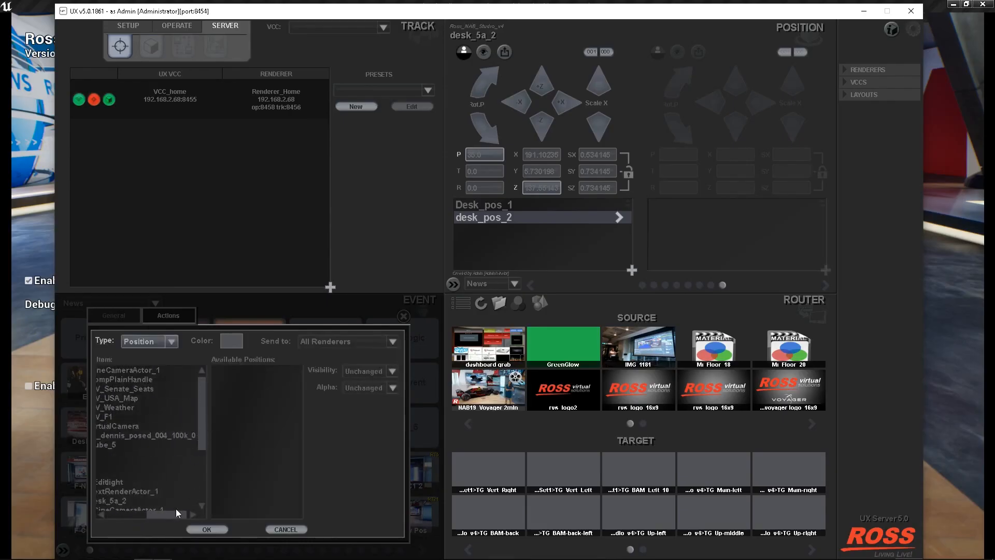
drag(205, 416, 192, 480)
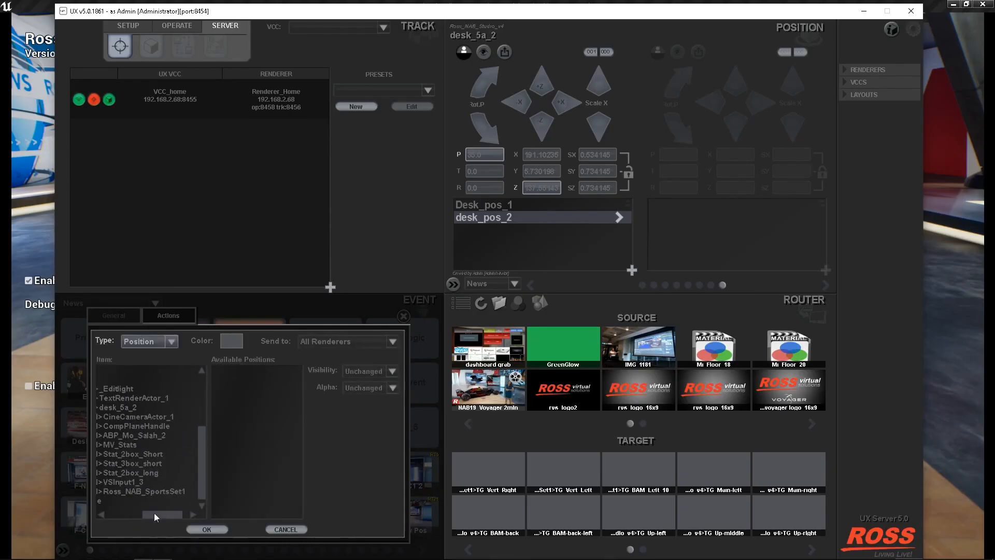
drag(155, 517, 125, 521)
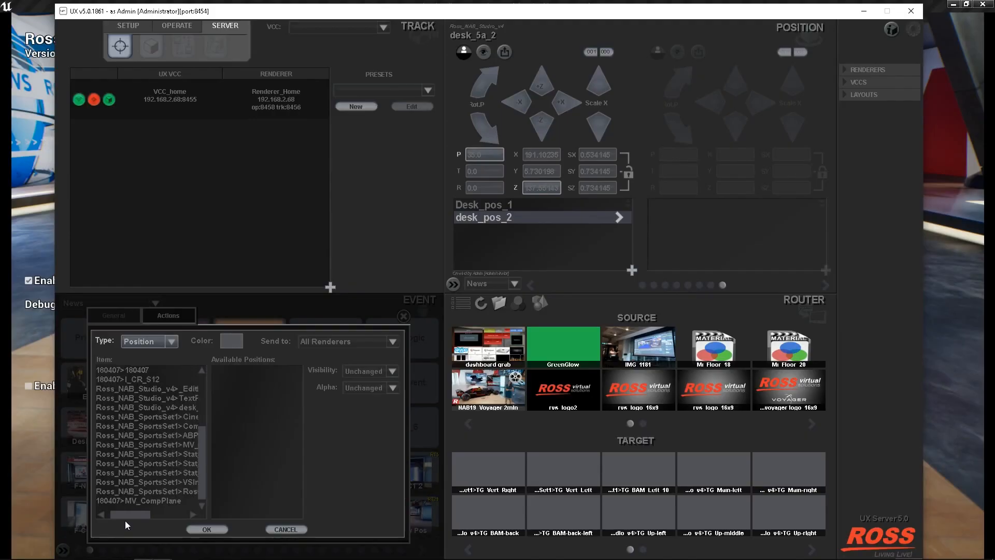
click(186, 408)
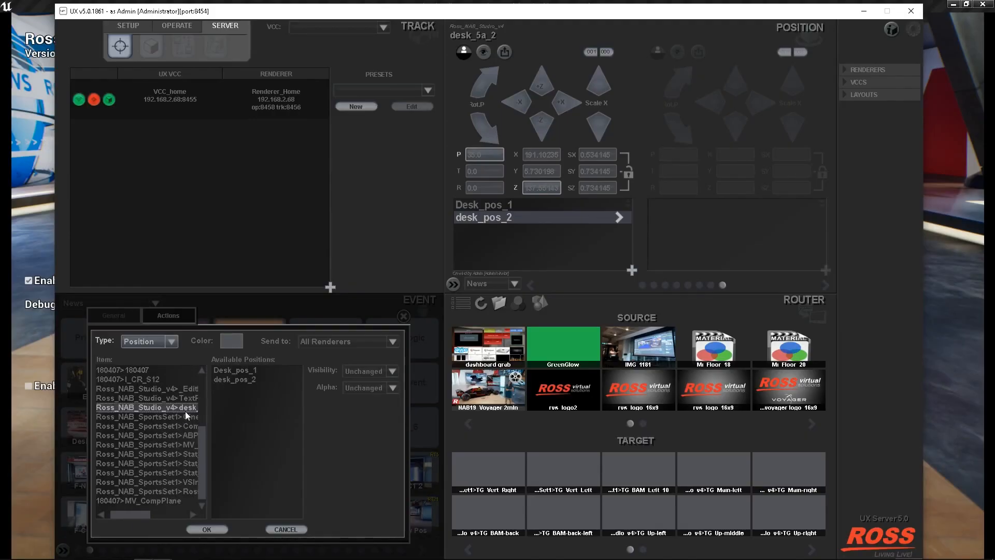
- Set the action's color to lime green (#aaff00)
click(231, 341)
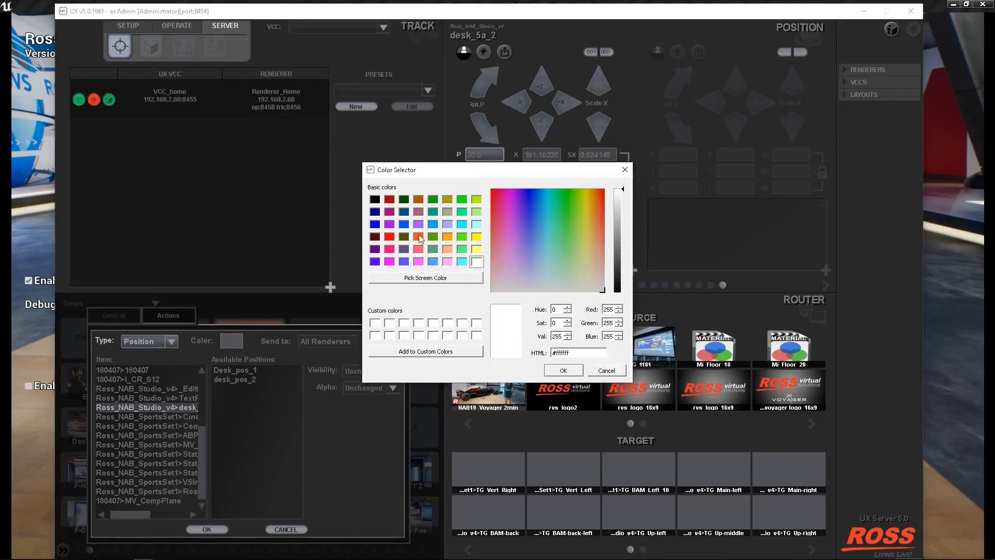
click(476, 199)
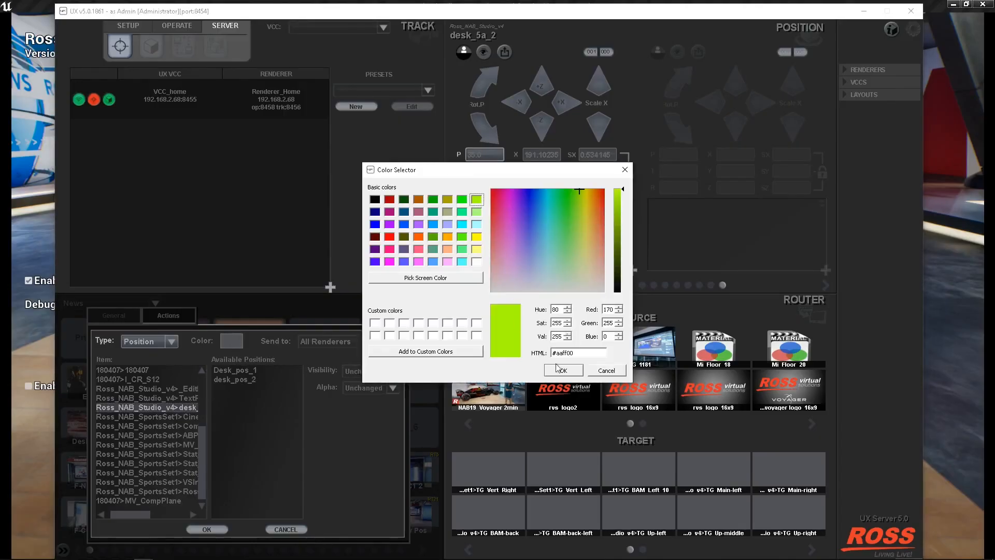
click(562, 370)
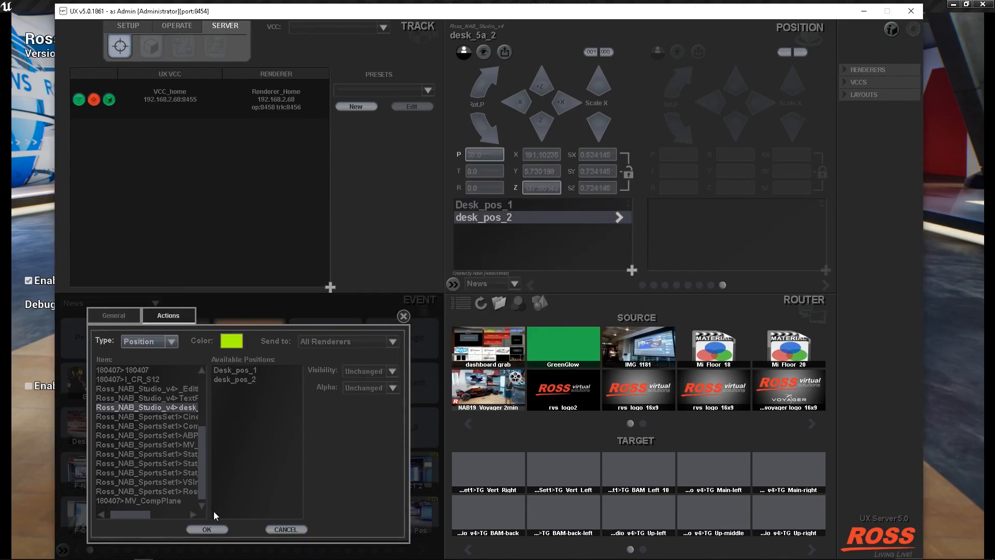
- Set the action's color to white (#ffffff) and add the desk_5a_2 position action to the event
click(230, 345)
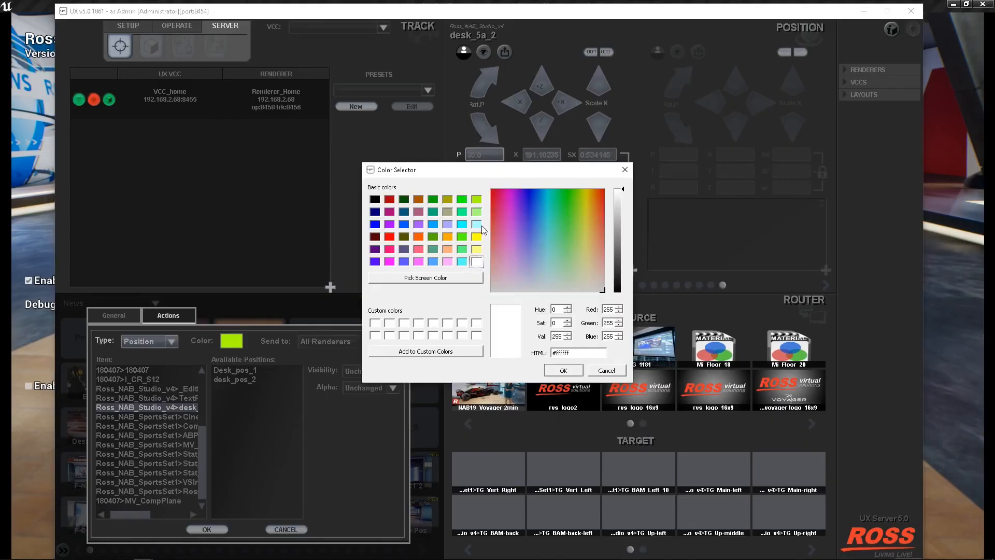
click(560, 370)
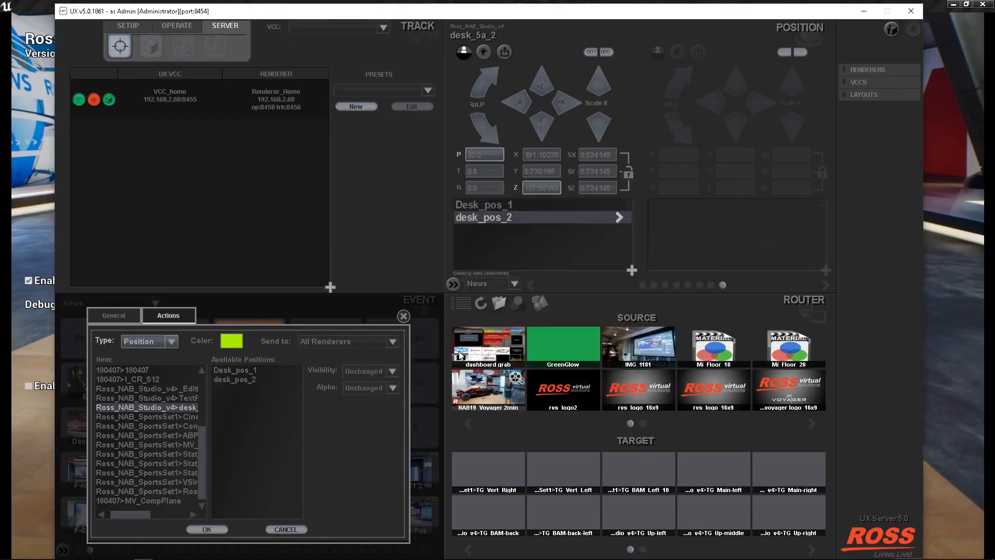
click(206, 528)
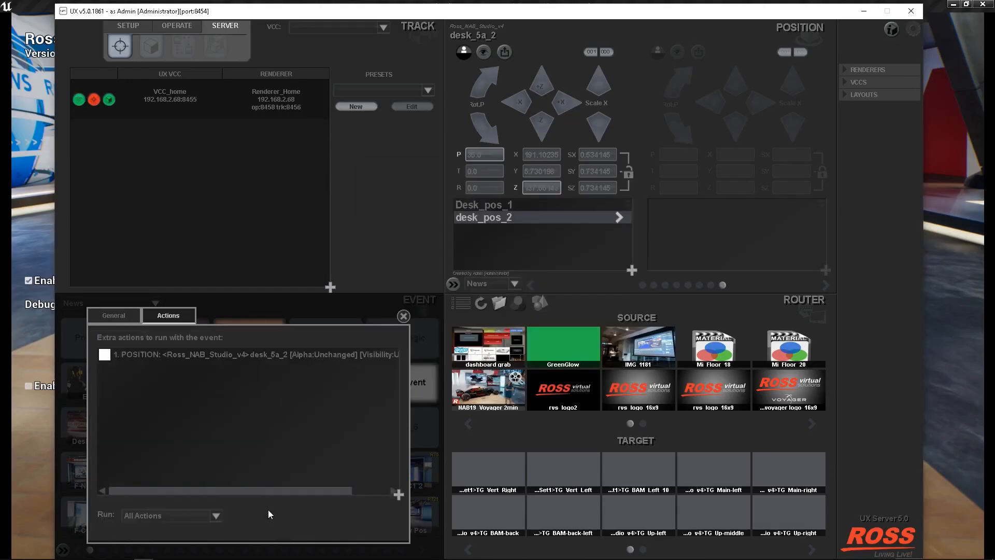
- Add a second Position action that sends desk_5a_2 to desk_pos_2, colored hot pink with visibility set to Show
click(397, 493)
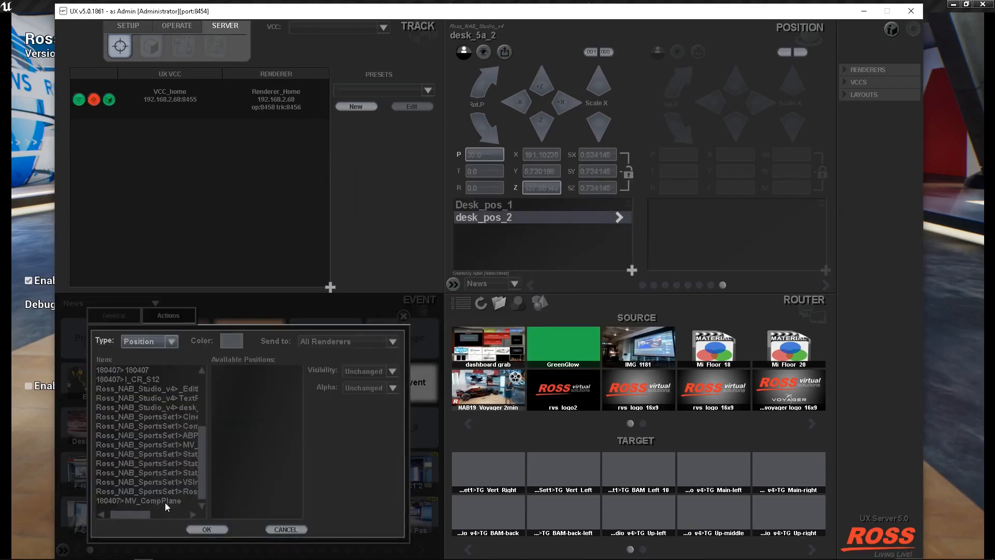
drag(144, 515, 156, 515)
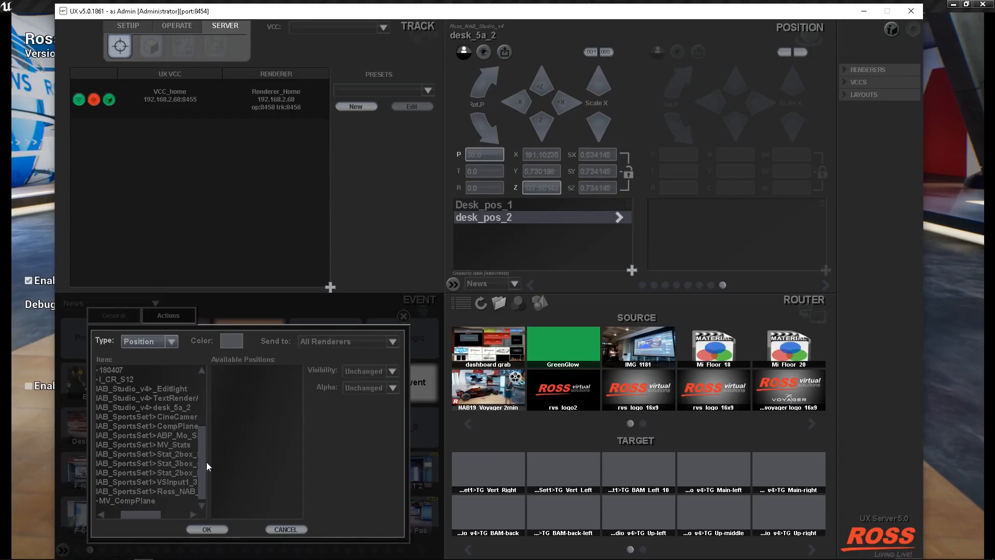
click(199, 408)
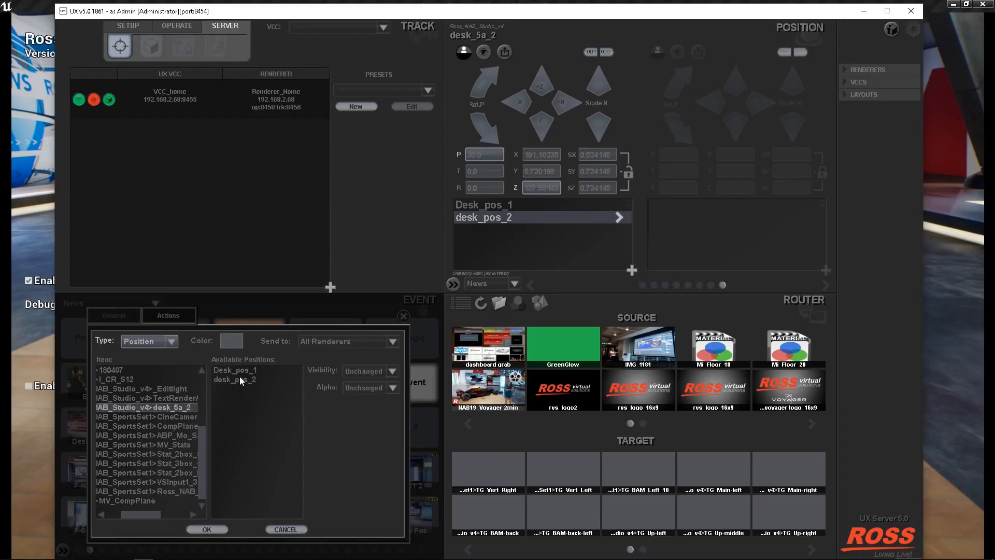
click(239, 379)
click(234, 342)
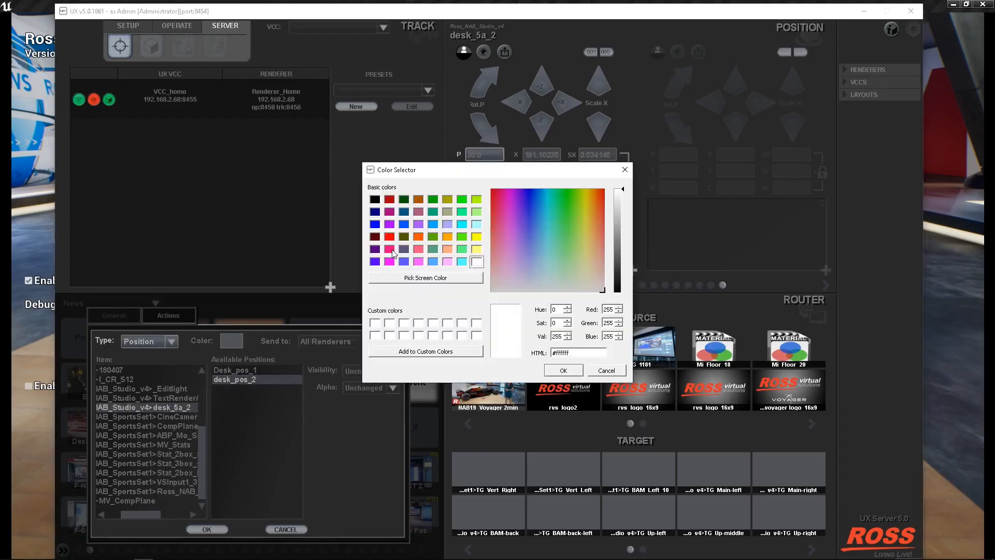
click(390, 249)
click(562, 370)
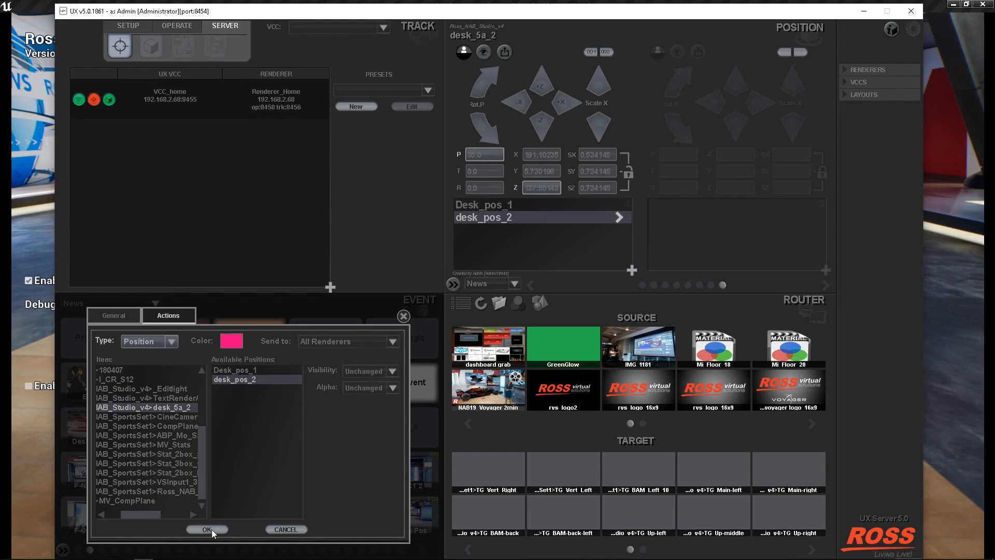
click(387, 372)
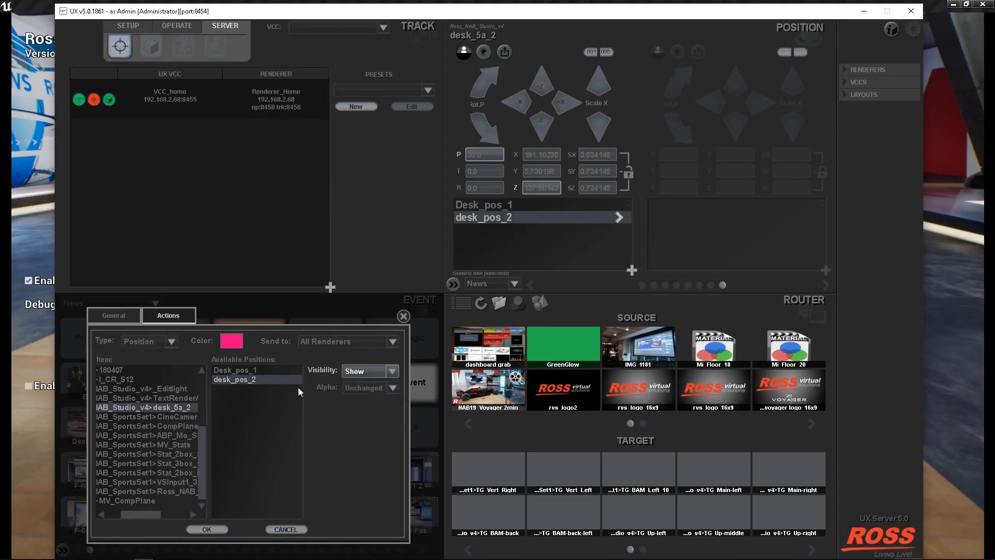
click(220, 528)
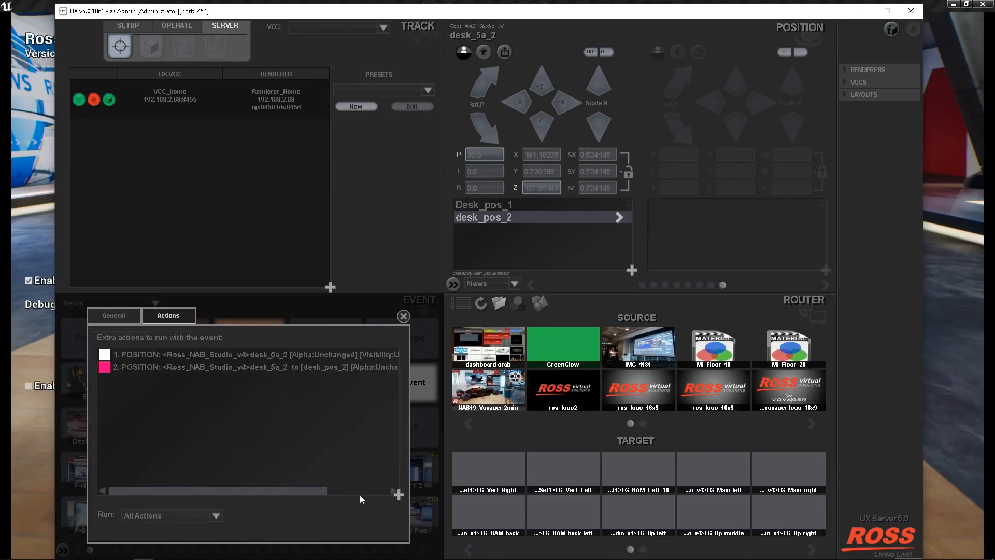
- Add a third Position action that sends desk_5a_2 to desk_pos_2, colored light orange with visibility set to Hide
click(398, 494)
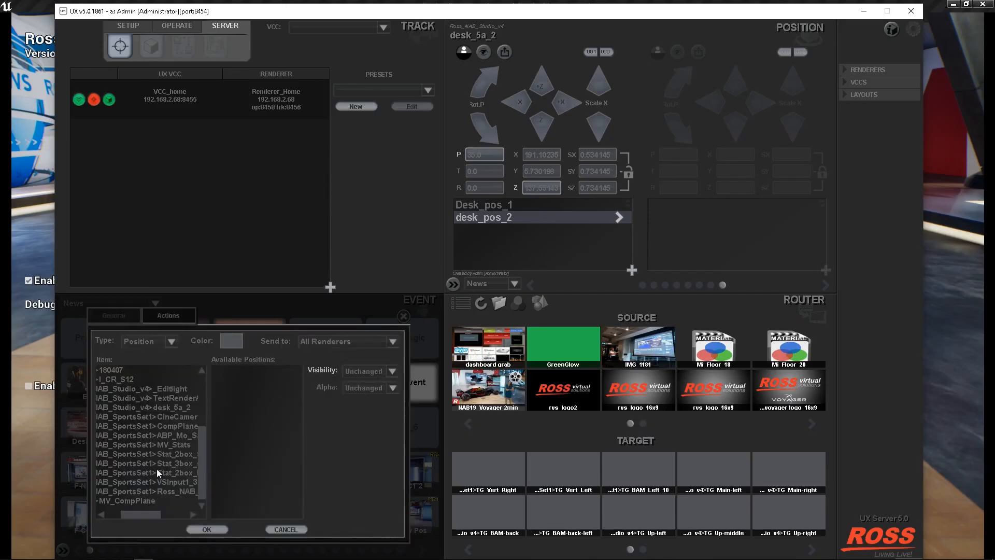
click(171, 409)
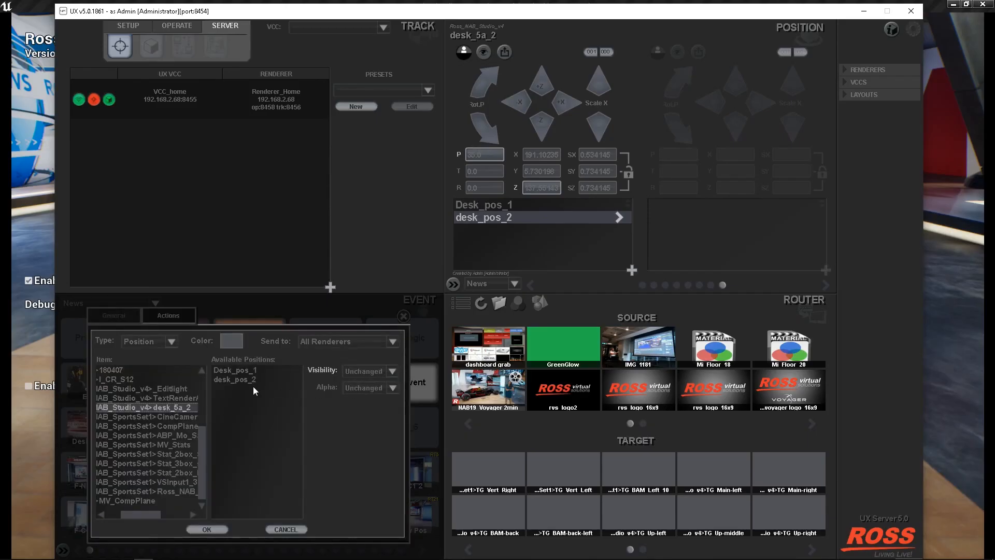
click(258, 381)
click(384, 369)
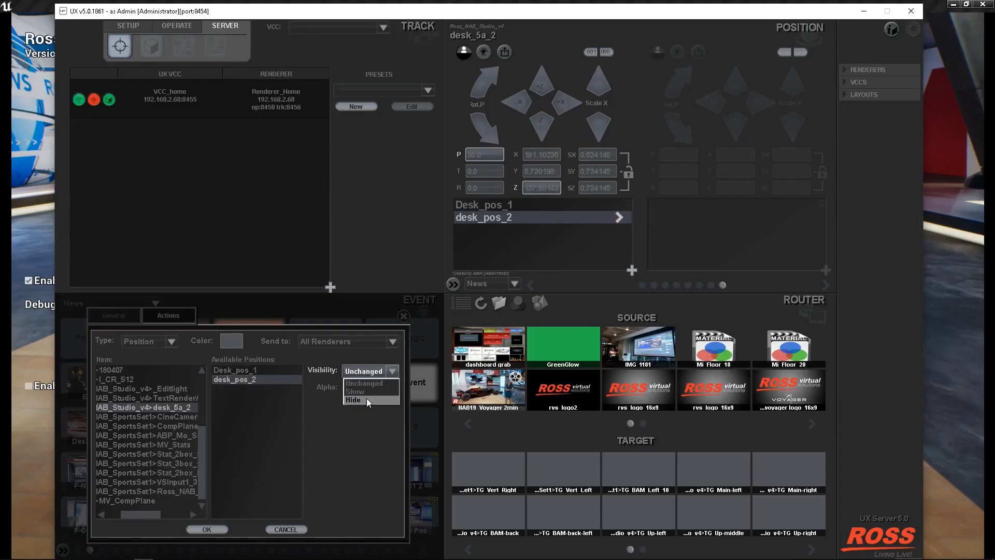
click(231, 341)
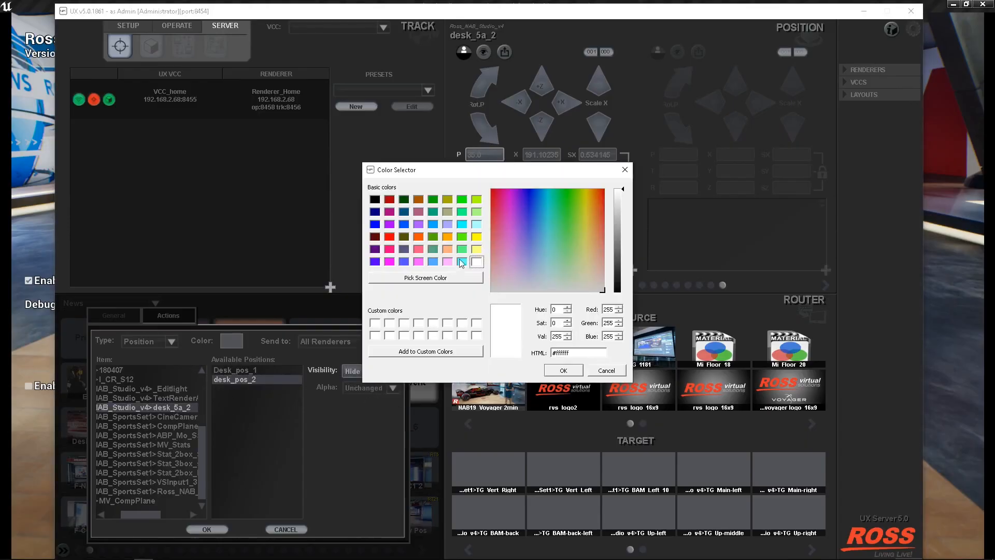
click(448, 249)
click(563, 370)
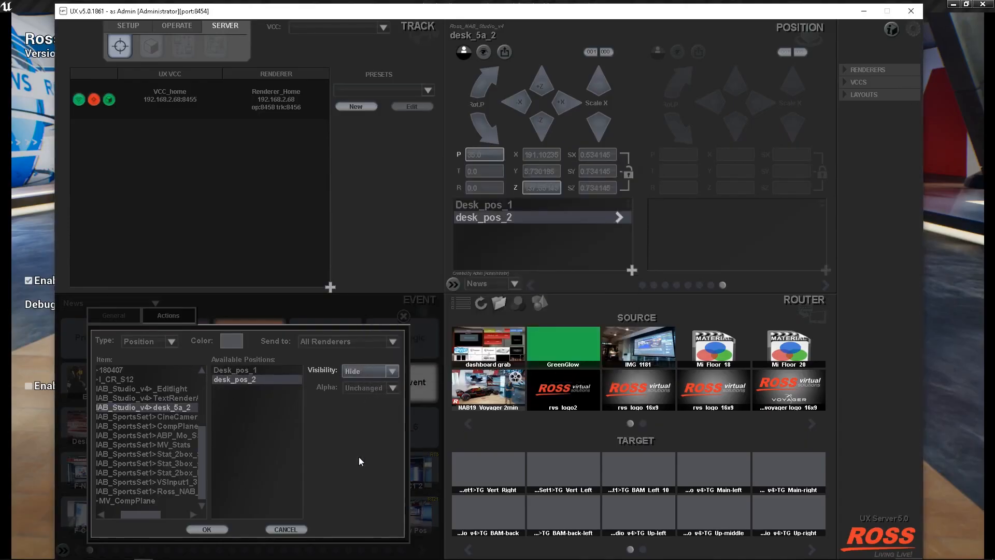
click(213, 528)
- Edit the first position action of Desk_event and set its visibility to Show
click(279, 355)
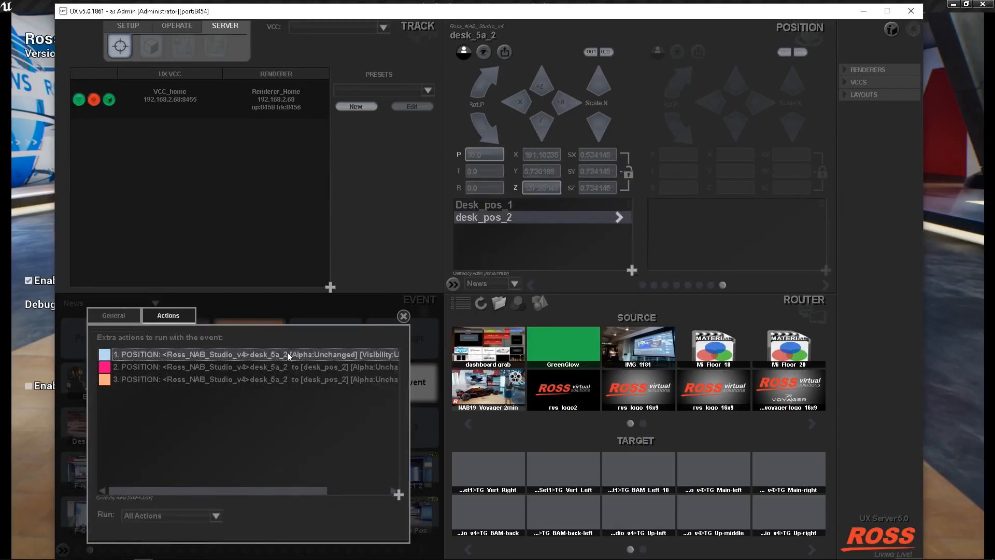
click(358, 354)
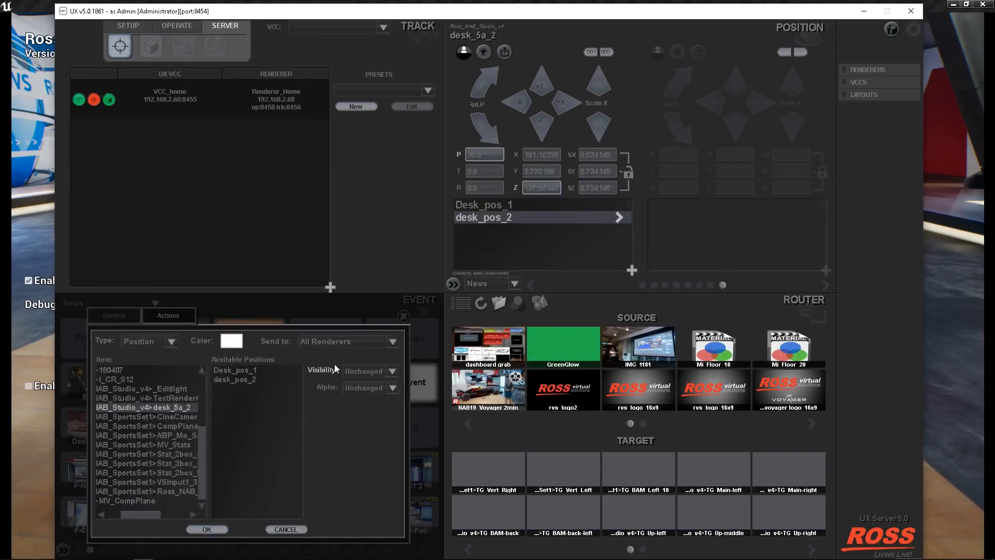
click(391, 372)
click(380, 391)
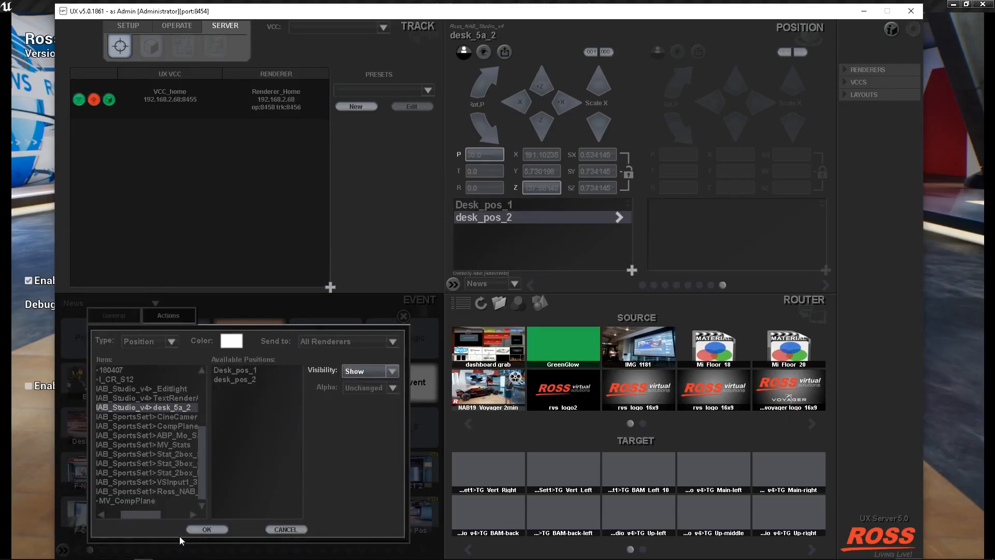
click(205, 529)
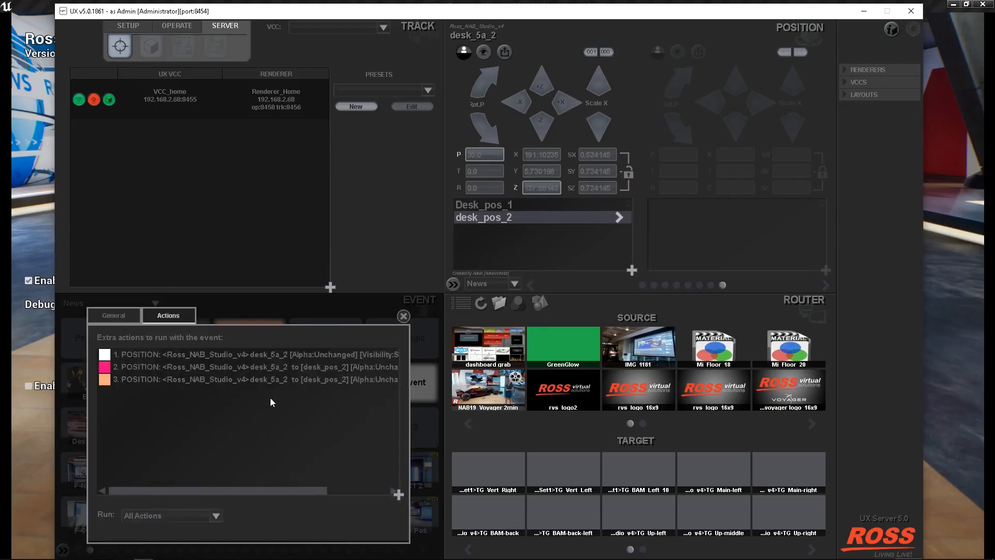
- Edit the first position action again and assign Desk_pos_1 as its target position
click(320, 355)
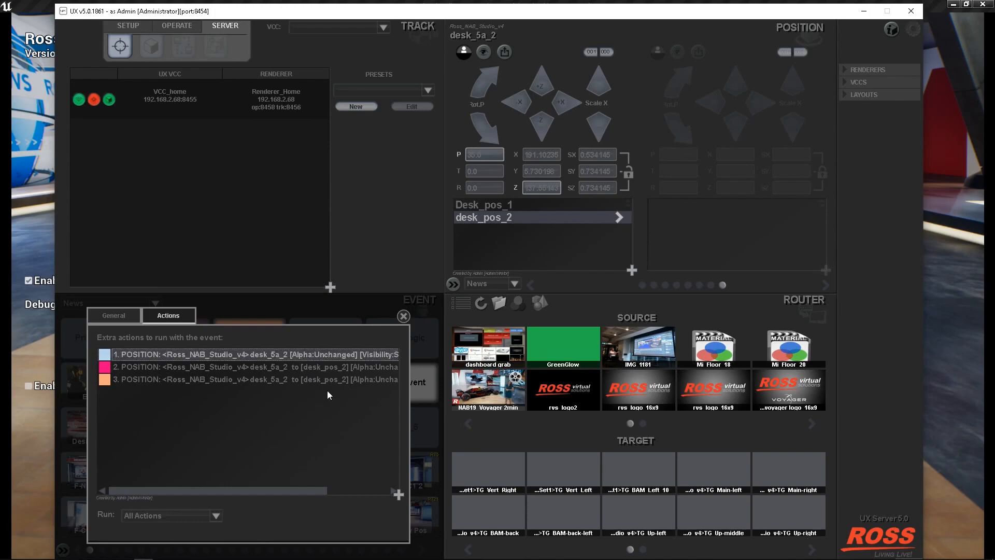
right_click(338, 356)
click(354, 356)
click(260, 369)
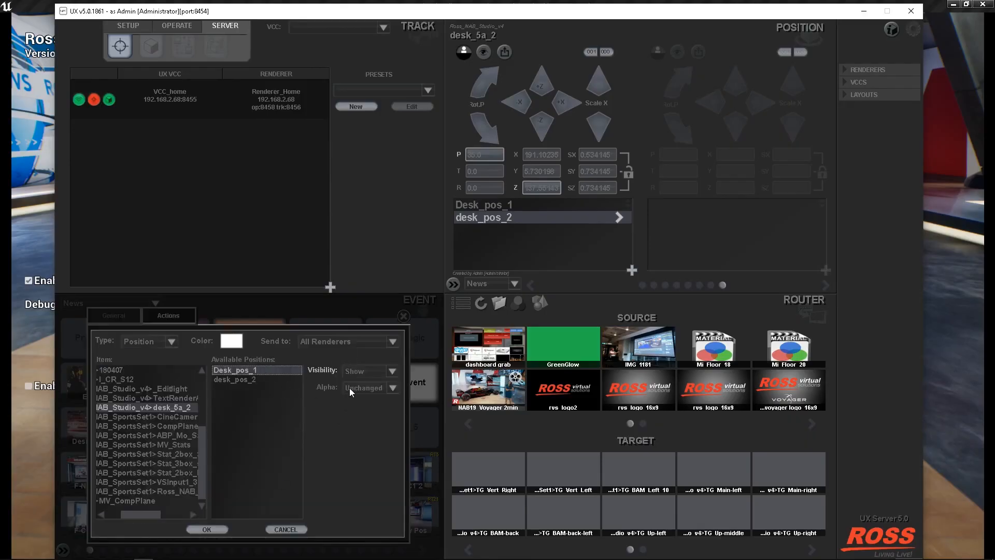
click(274, 529)
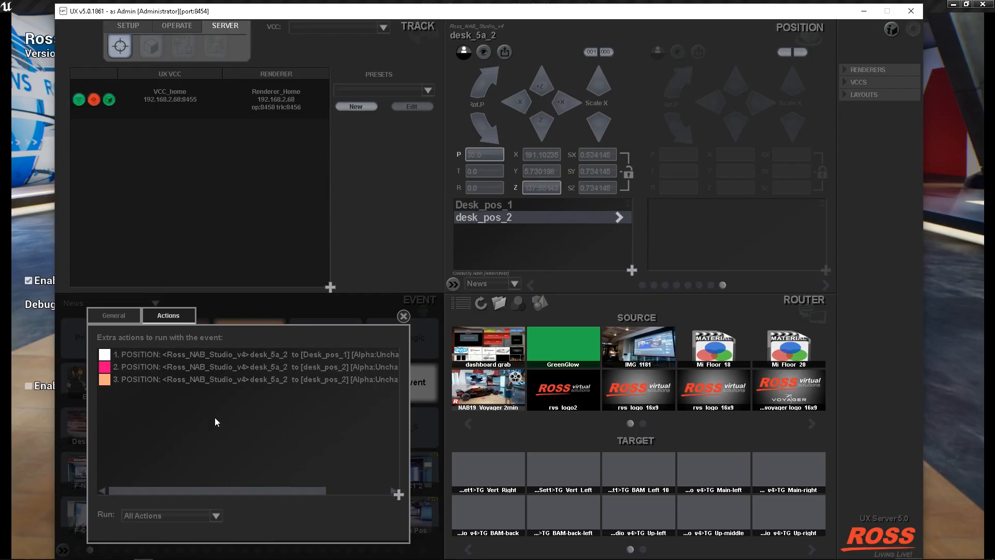
- Set Desk_event's actions to run As Playlist and close the event settings
click(210, 514)
click(155, 537)
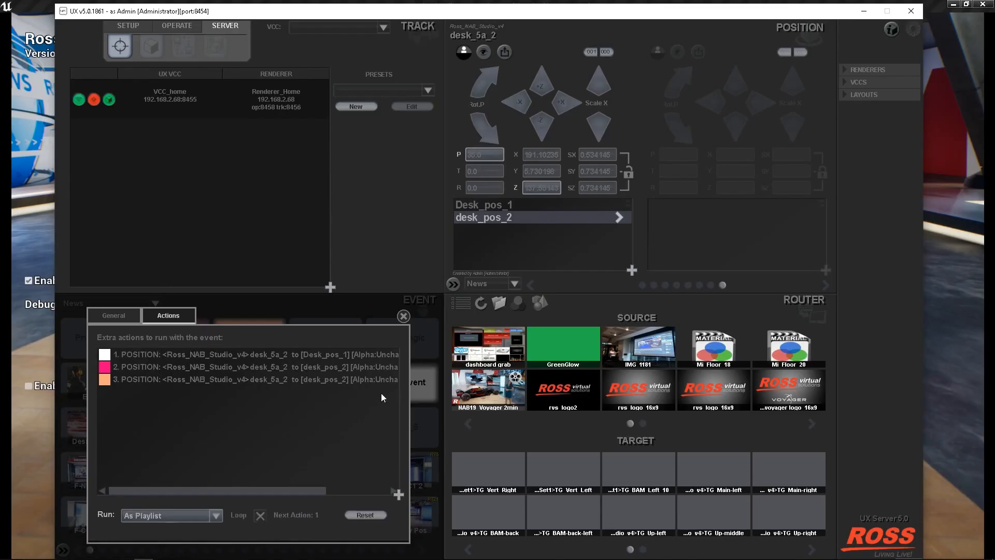
click(404, 316)
- Switch to layout 4 and move the UX window down to uncover the virtual studio preview
drag(653, 23, 682, 26)
click(875, 98)
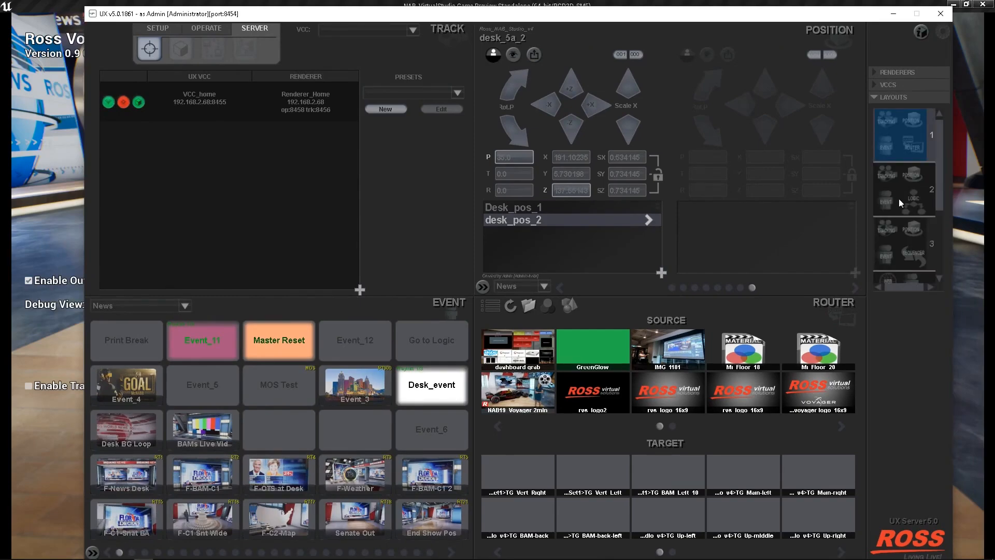
scroll(908, 254, down, 2)
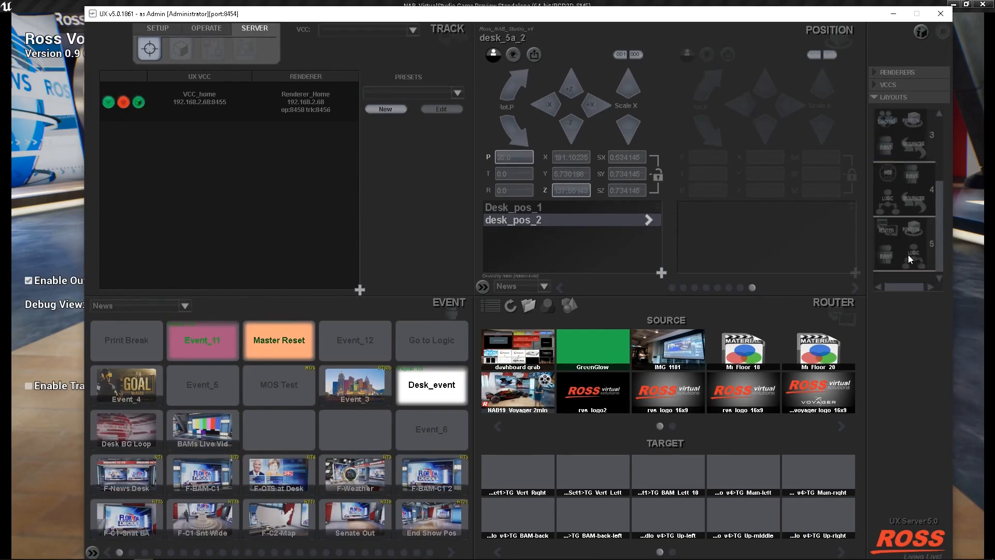
click(910, 176)
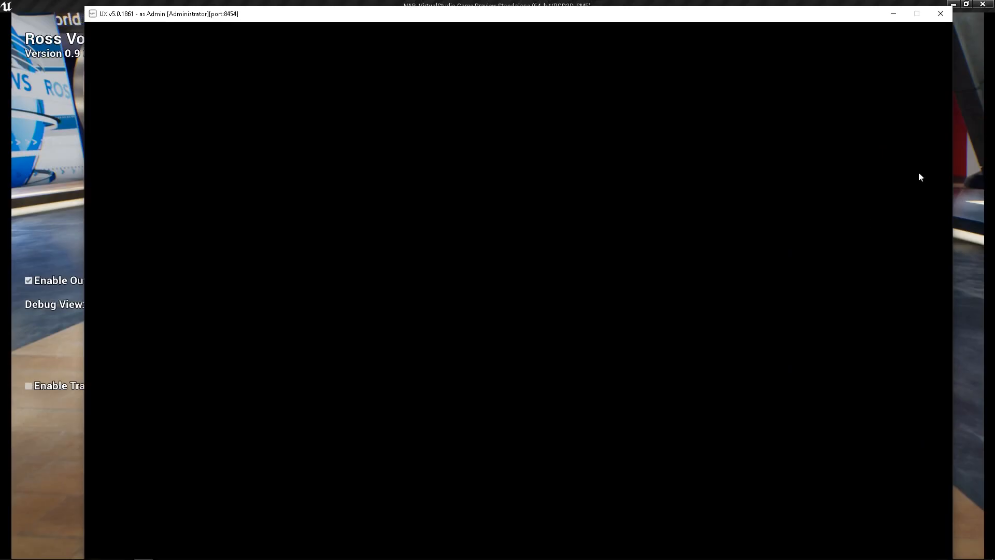
drag(777, 14, 732, 262)
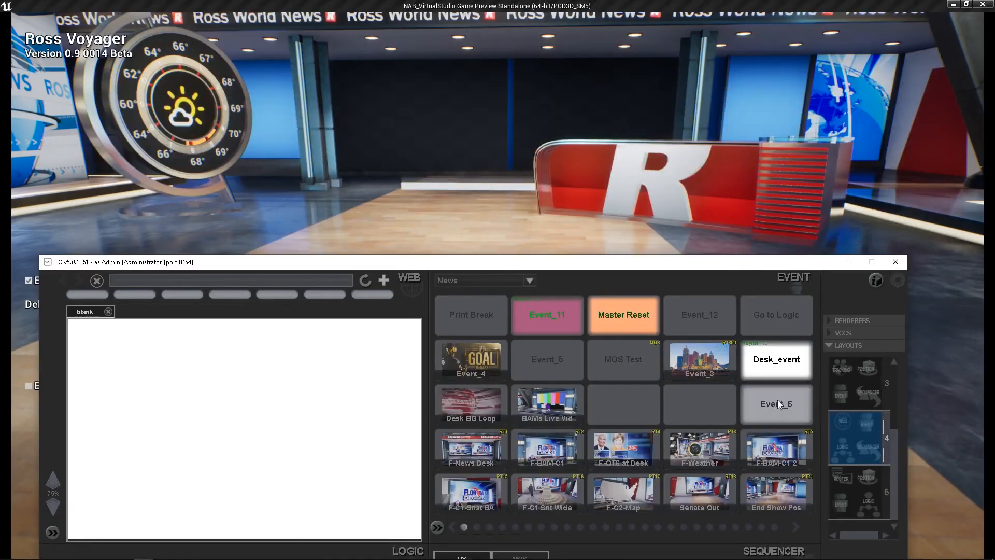
- Trigger Desk_event five times to run through its playlist of desk position actions in the studio
click(780, 366)
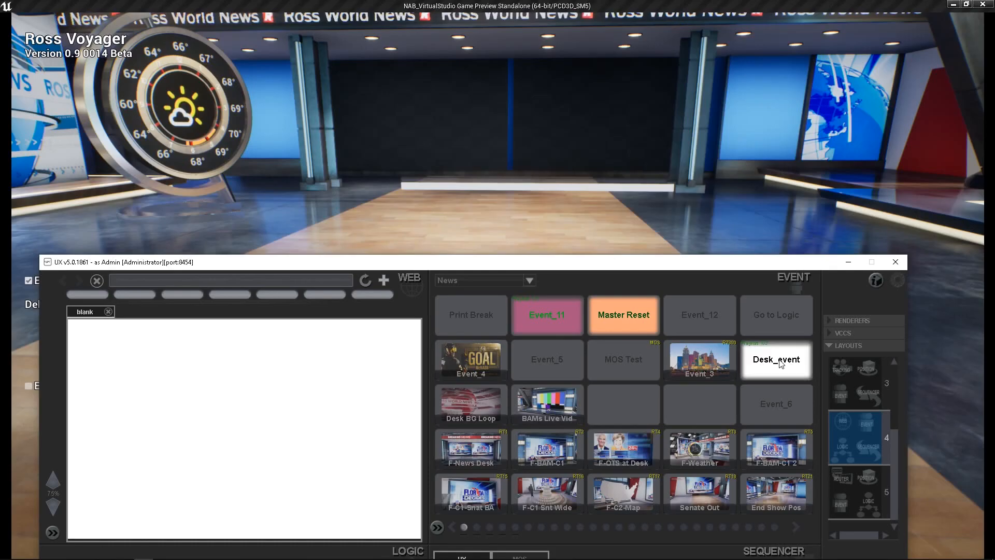
click(779, 359)
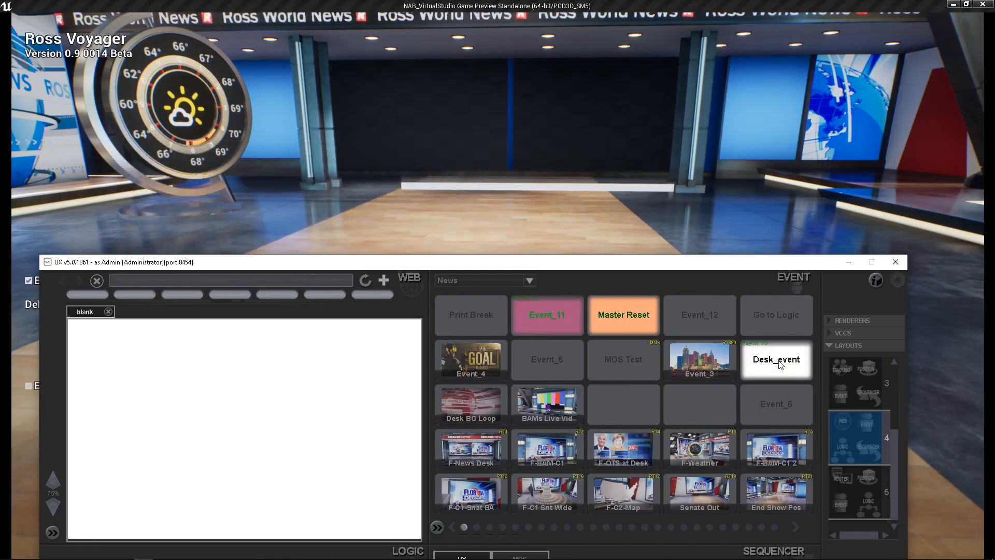
click(780, 362)
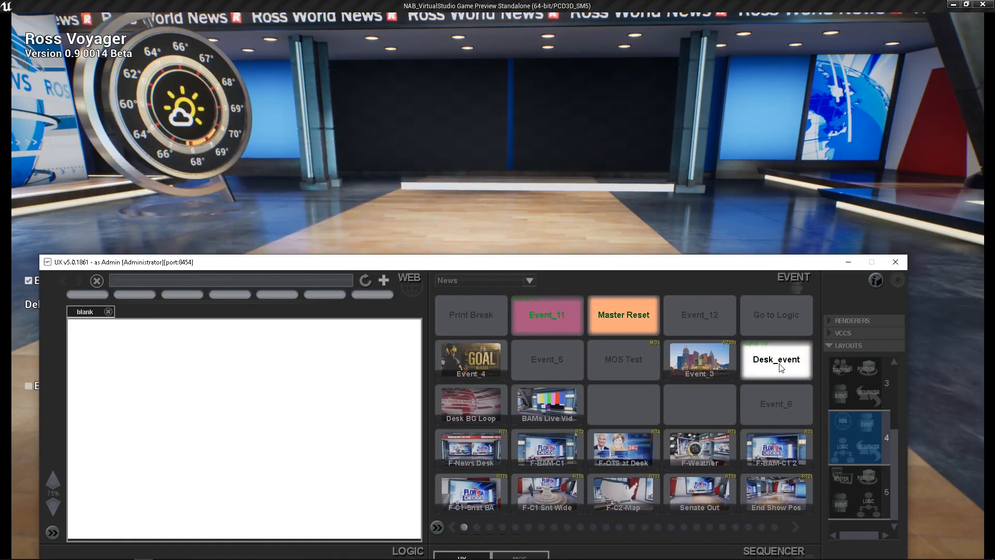
click(780, 364)
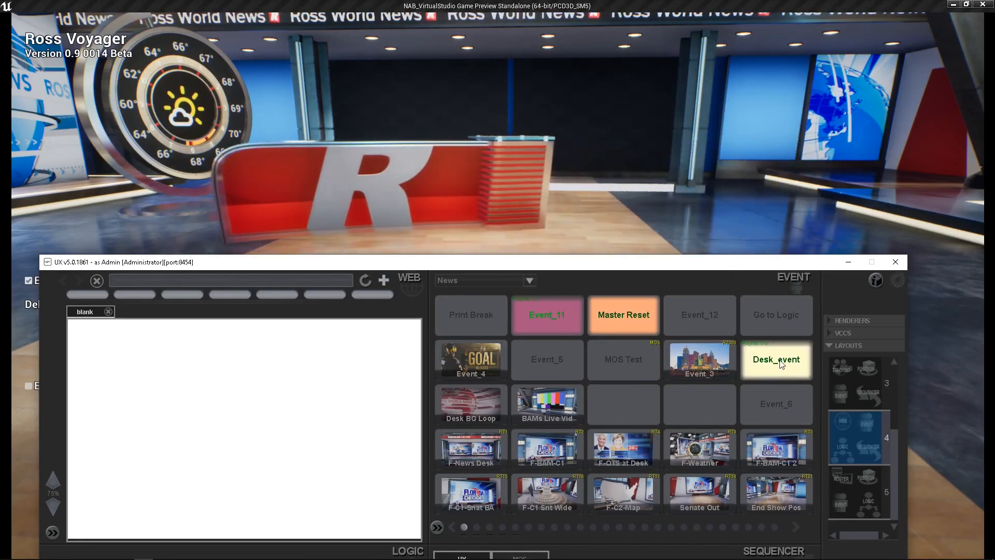
click(783, 364)
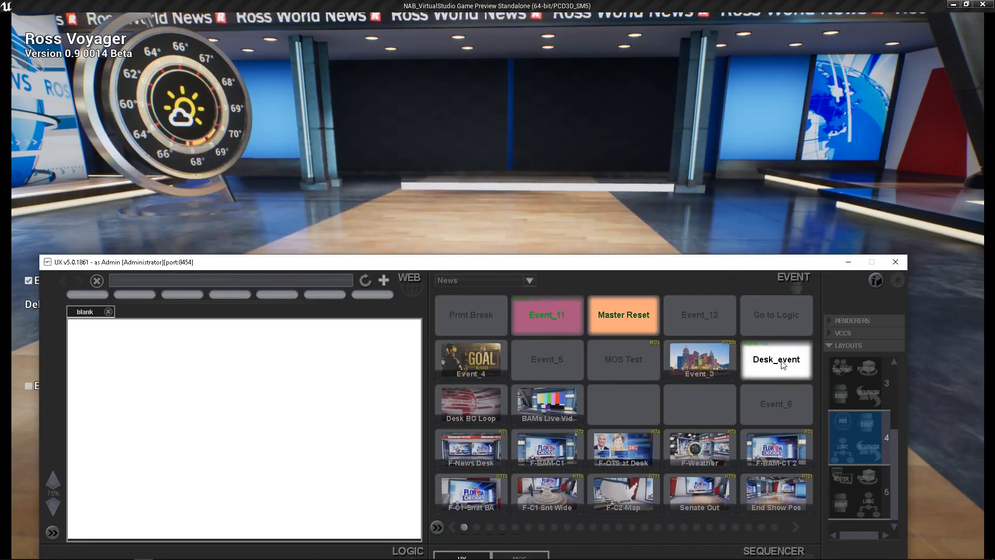